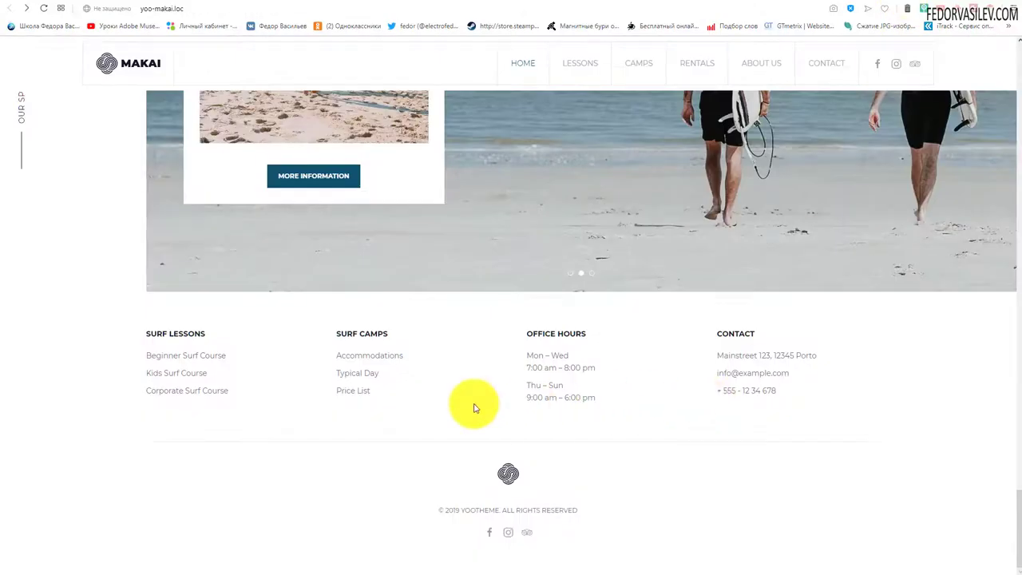
Examine the Makai demo page's footer: its four columns of links, office hours and contacts, plus the logo, copyright and social icons
{"action": "scroll", "coordinate": [473, 408], "scroll_direction": "up", "scroll_amount": 15}
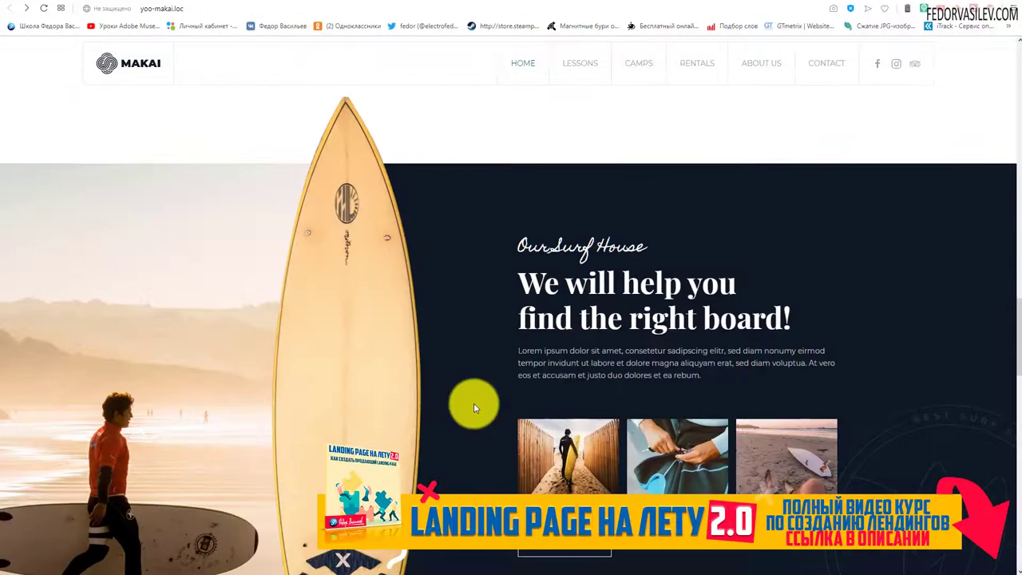
{"action": "scroll", "coordinate": [474, 408], "scroll_direction": "up", "scroll_amount": 15}
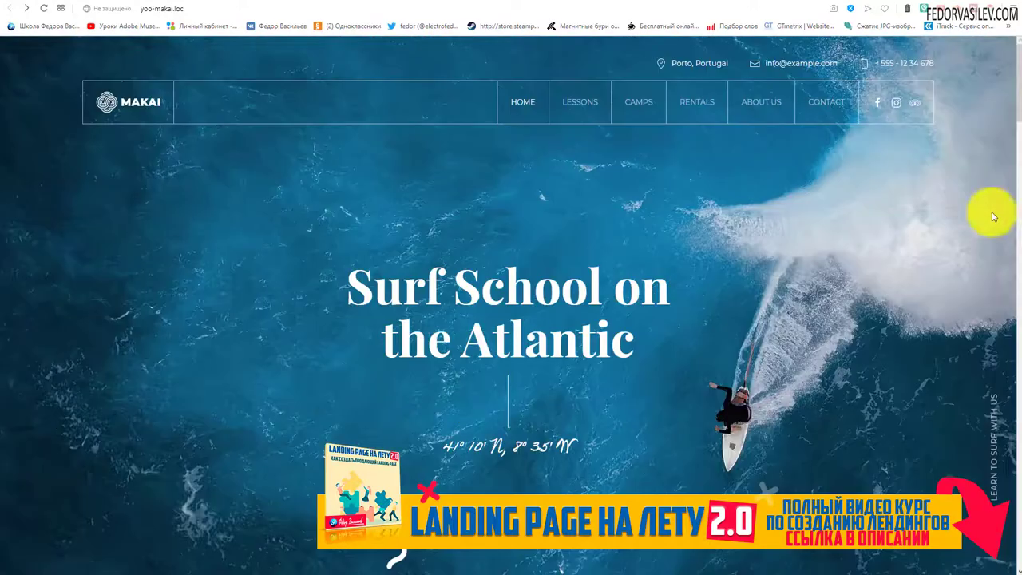
{"action": "left_click_drag", "start_coordinate": [1018, 48], "coordinate": [1018, 488]}
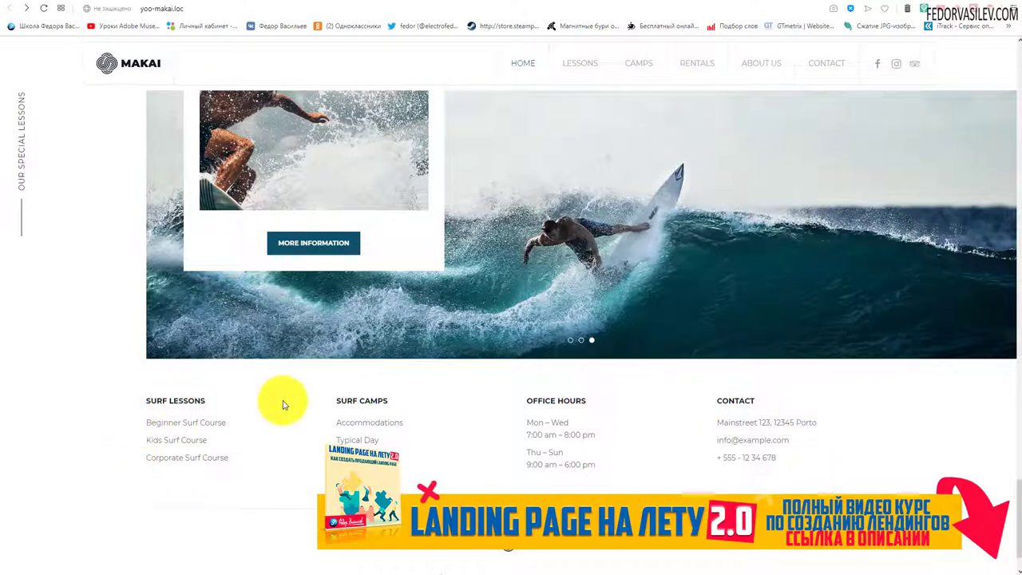
{"action": "left_click_drag", "start_coordinate": [213, 401], "coordinate": [145, 400]}
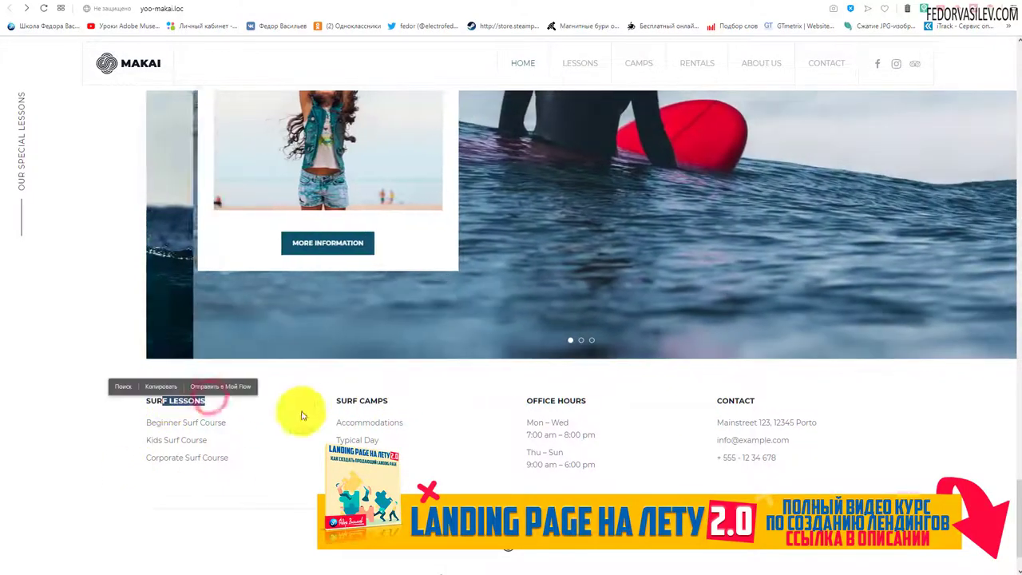
{"action": "left_click_drag", "start_coordinate": [393, 401], "coordinate": [353, 401]}
{"action": "left_click_drag", "start_coordinate": [620, 416], "coordinate": [479, 411]}
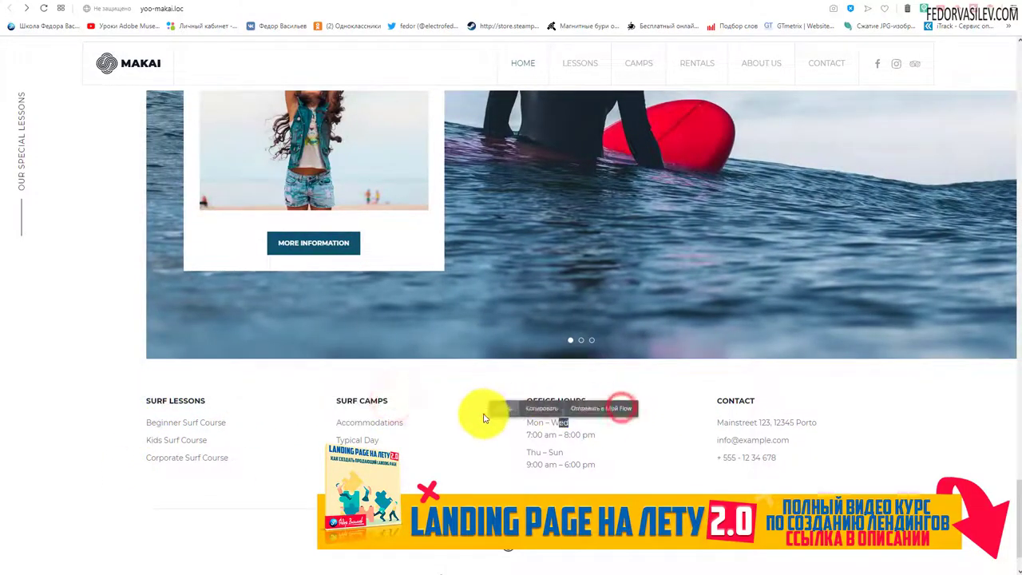
{"action": "left_click", "coordinate": [484, 412]}
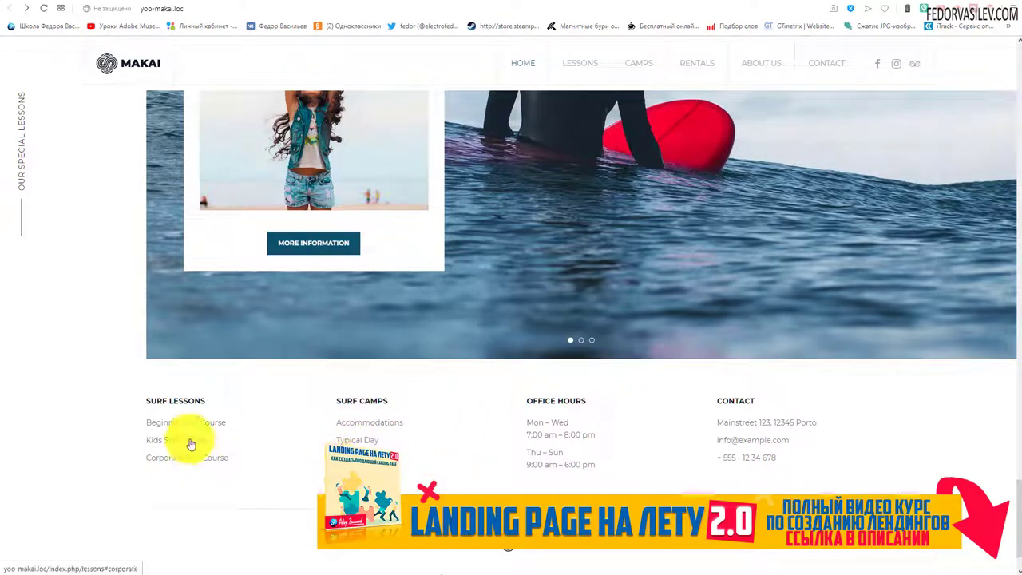
{"action": "left_click_drag", "start_coordinate": [529, 422], "coordinate": [599, 434]}
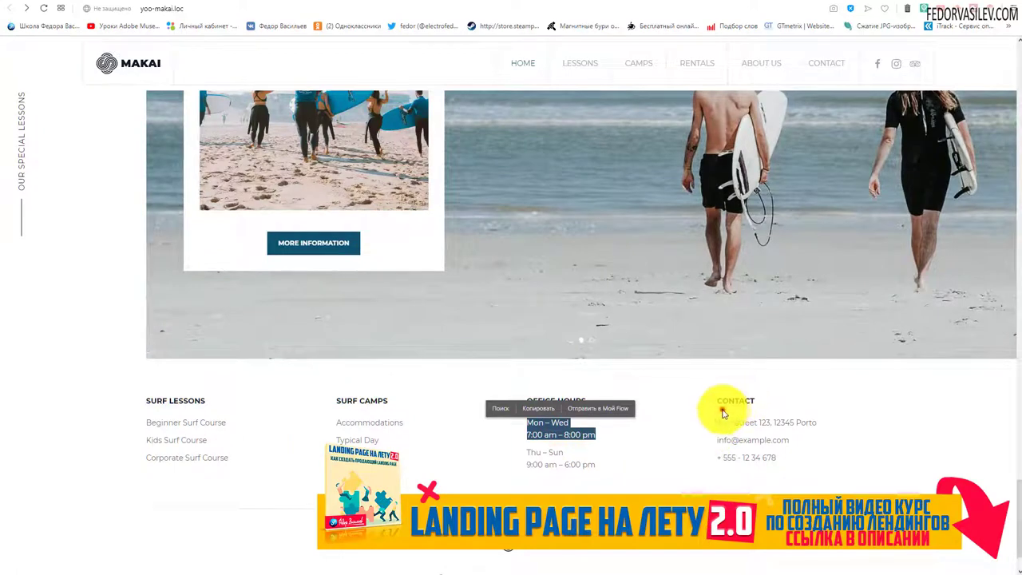
{"action": "left_click", "coordinate": [723, 407]}
{"action": "scroll", "coordinate": [743, 403], "scroll_direction": "down", "scroll_amount": 1}
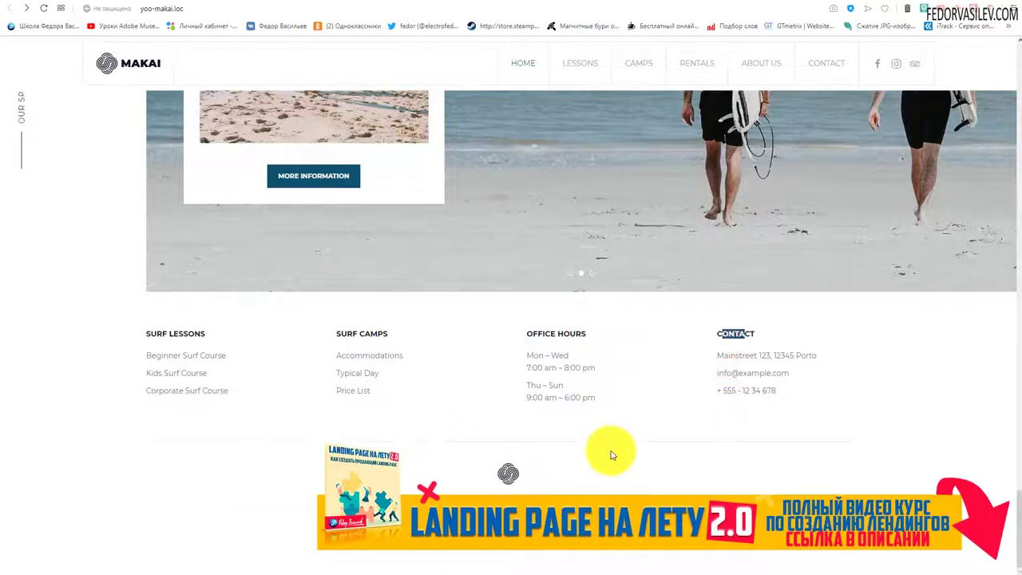
{"action": "left_click", "coordinate": [376, 483]}
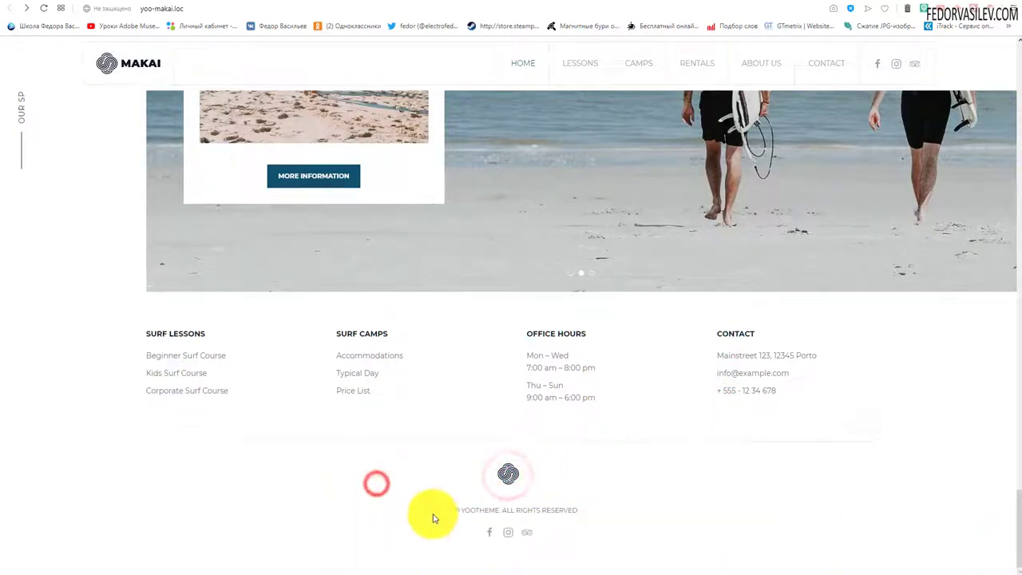
{"action": "left_click_drag", "start_coordinate": [437, 512], "coordinate": [580, 526]}
{"action": "left_click", "coordinate": [524, 551]}
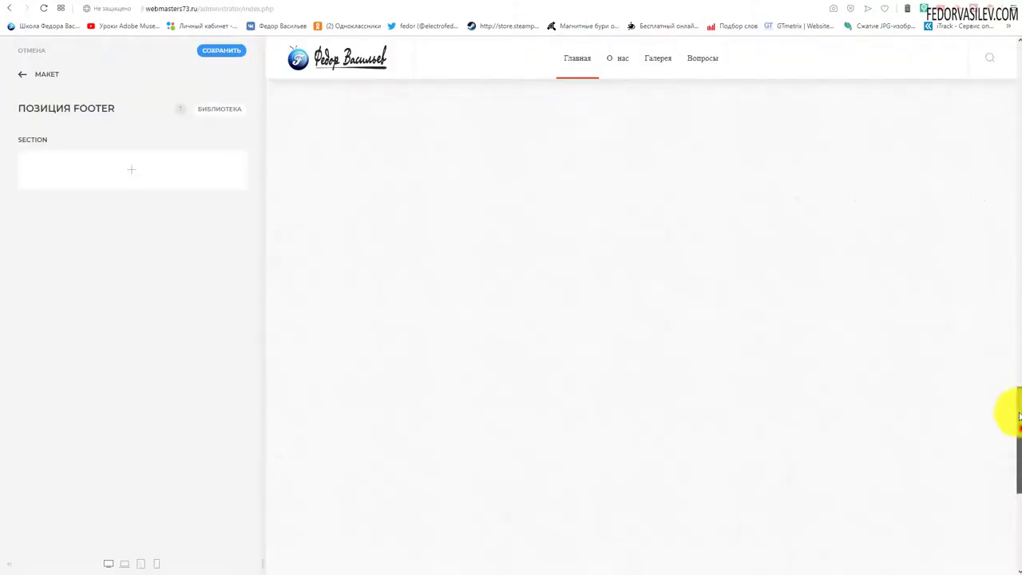
Switch to the site's Footer position builder, try adding a second section below the existing one, and delete it
{"action": "left_click_drag", "start_coordinate": [1020, 416], "coordinate": [1008, 69]}
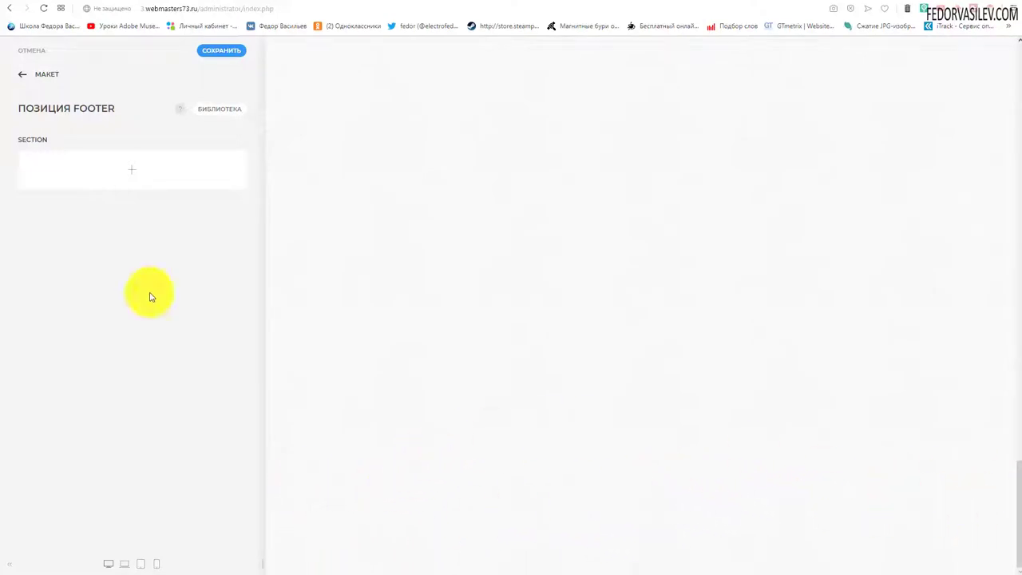
{"action": "mouse_move", "coordinate": [137, 175]}
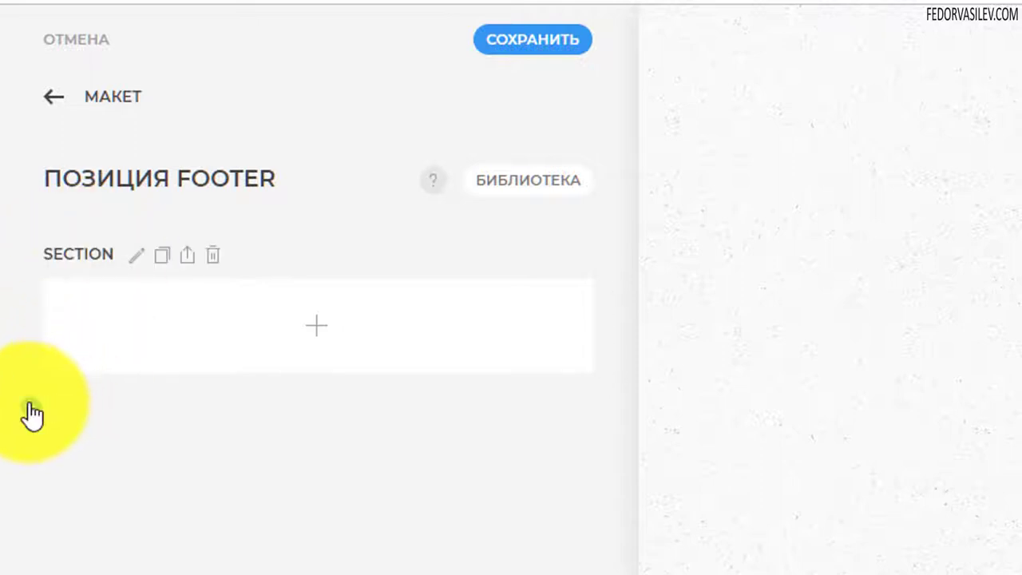
{"action": "left_click", "coordinate": [29, 404]}
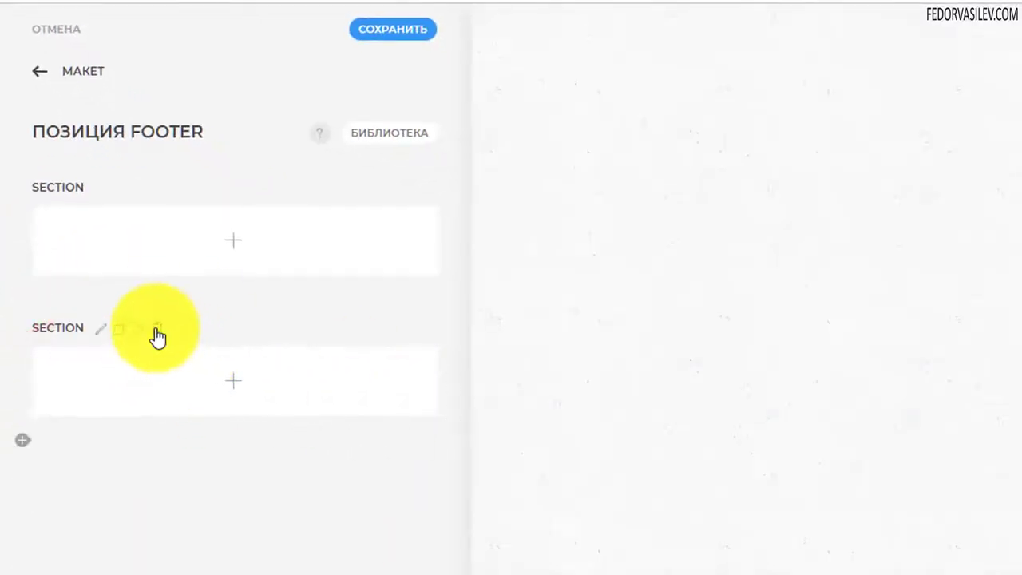
{"action": "left_click", "coordinate": [157, 329]}
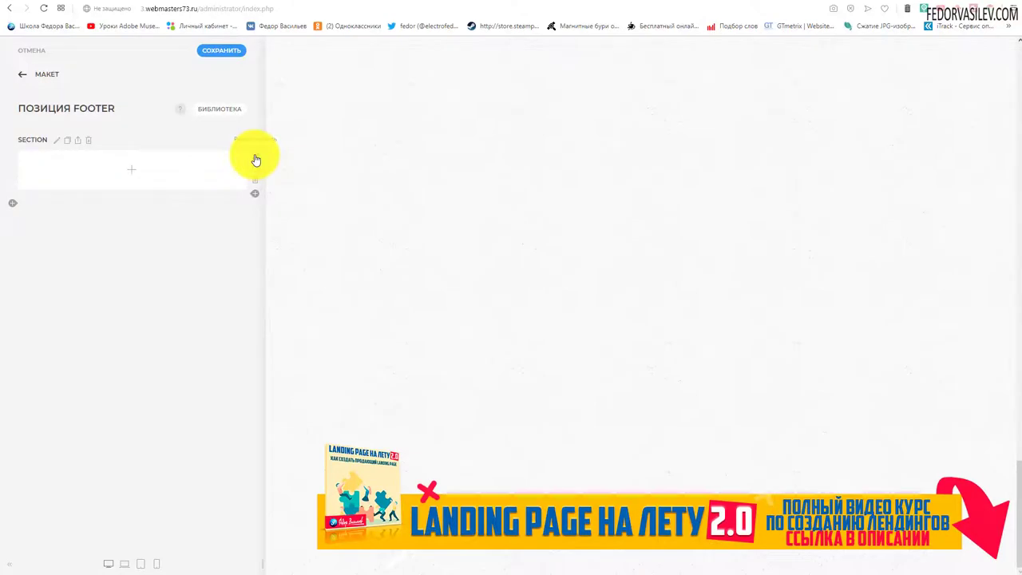
Open the settings of the footer section's row and set its grid layout to Quarters
{"action": "left_click", "coordinate": [256, 159]}
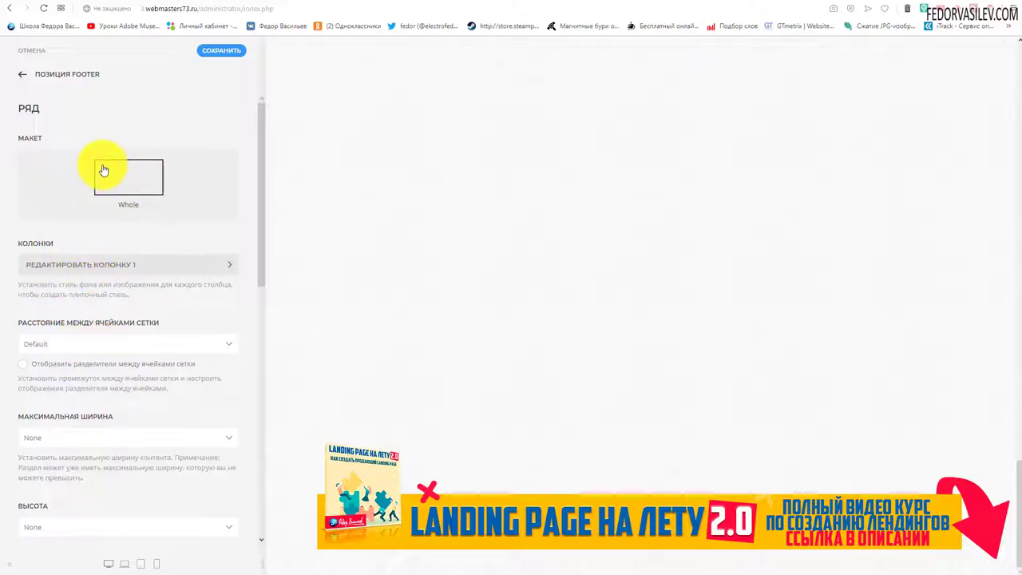
{"action": "scroll", "coordinate": [110, 156], "scroll_direction": "down", "scroll_amount": 1}
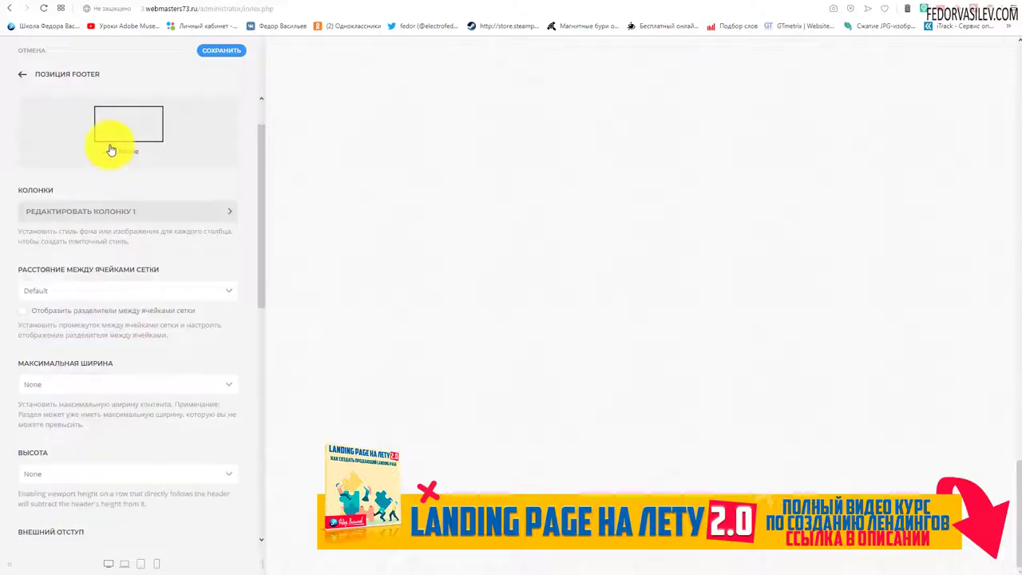
{"action": "left_click", "coordinate": [73, 292]}
{"action": "left_click", "coordinate": [155, 244]}
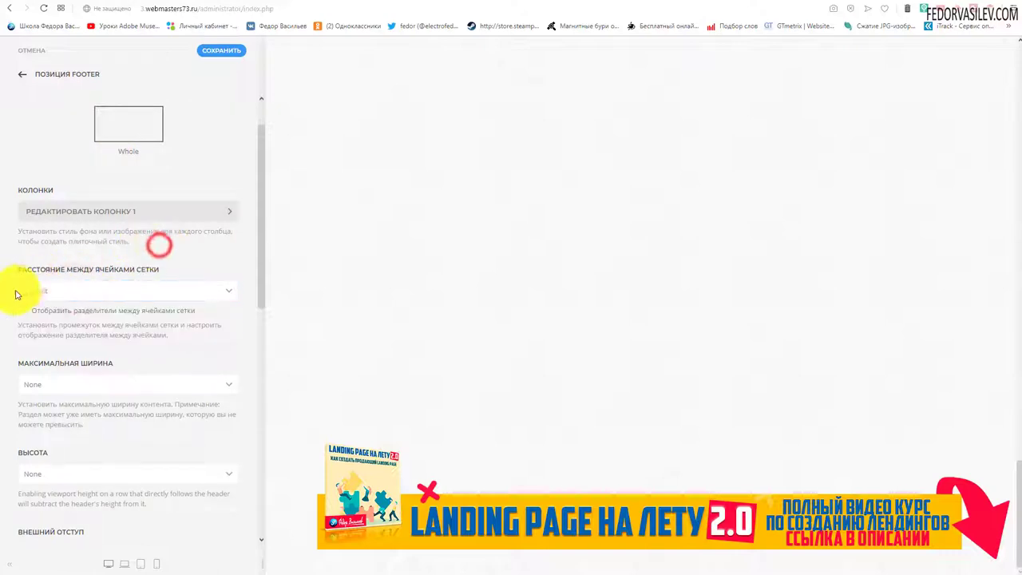
{"action": "scroll", "coordinate": [64, 148], "scroll_direction": "up", "scroll_amount": 1}
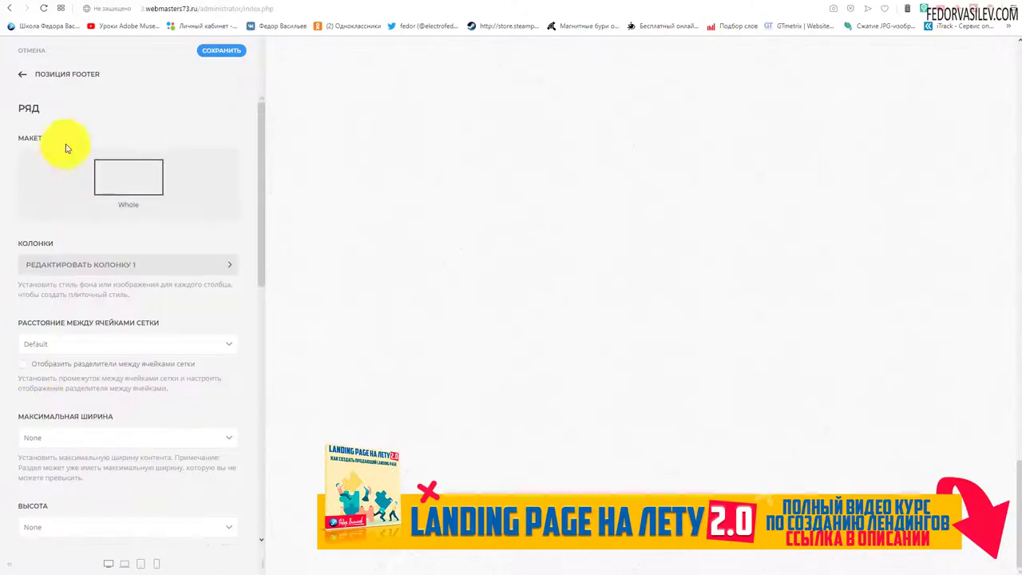
{"action": "scroll", "coordinate": [59, 185], "scroll_direction": "down", "scroll_amount": 10}
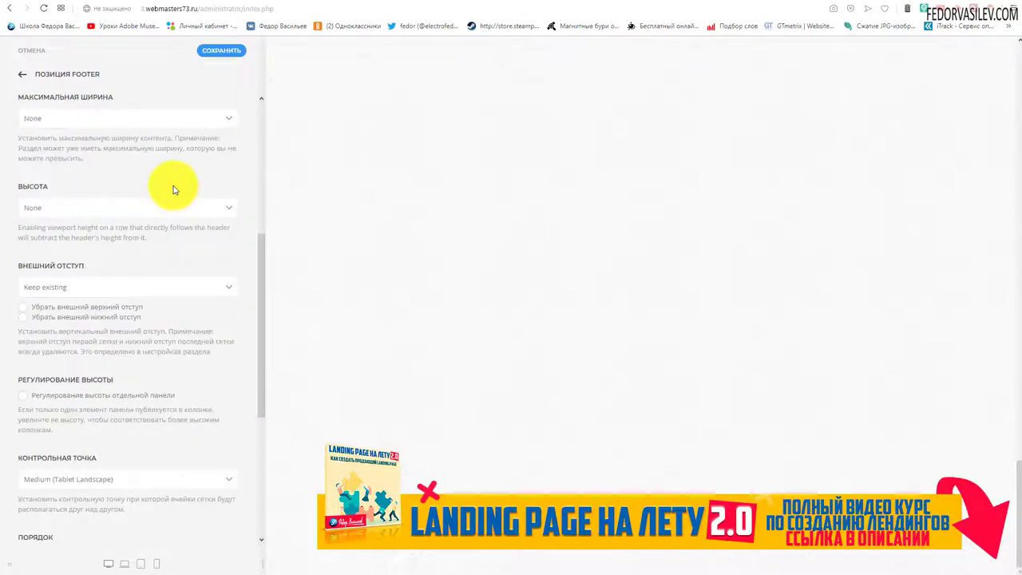
{"action": "scroll", "coordinate": [172, 189], "scroll_direction": "down", "scroll_amount": 2}
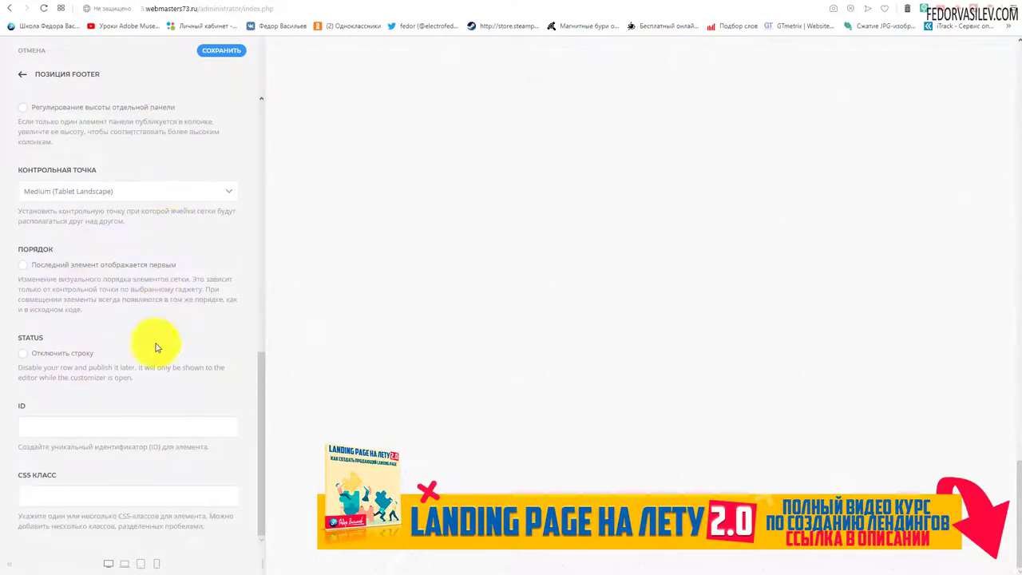
{"action": "scroll", "coordinate": [160, 352], "scroll_direction": "up", "scroll_amount": 12}
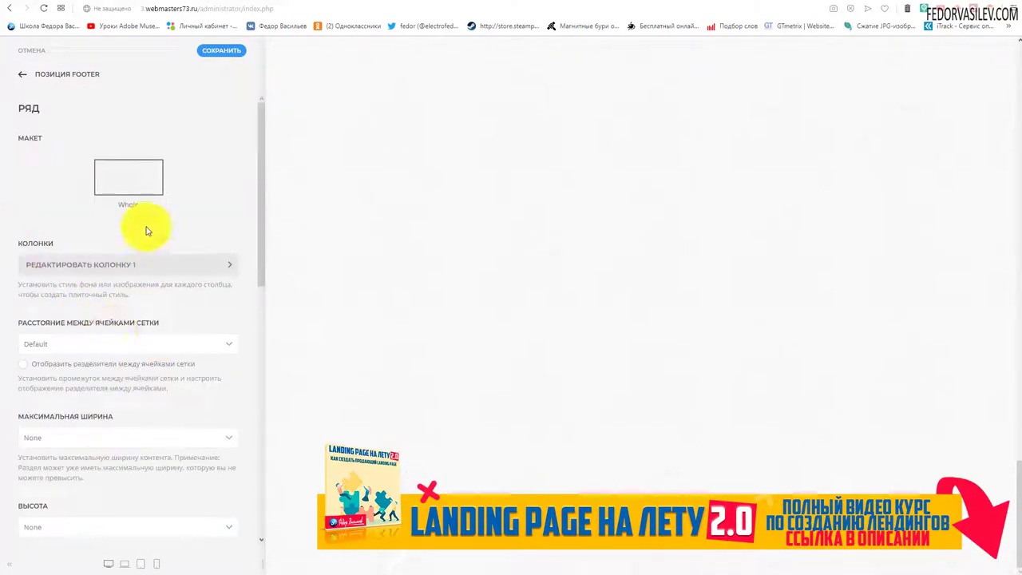
{"action": "left_click", "coordinate": [128, 182]}
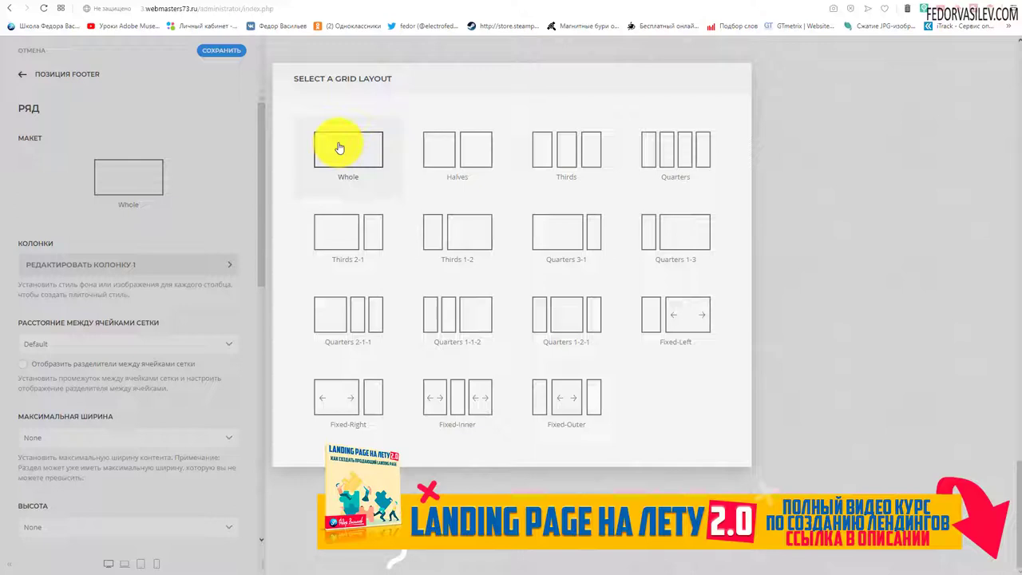
{"action": "left_click", "coordinate": [677, 152]}
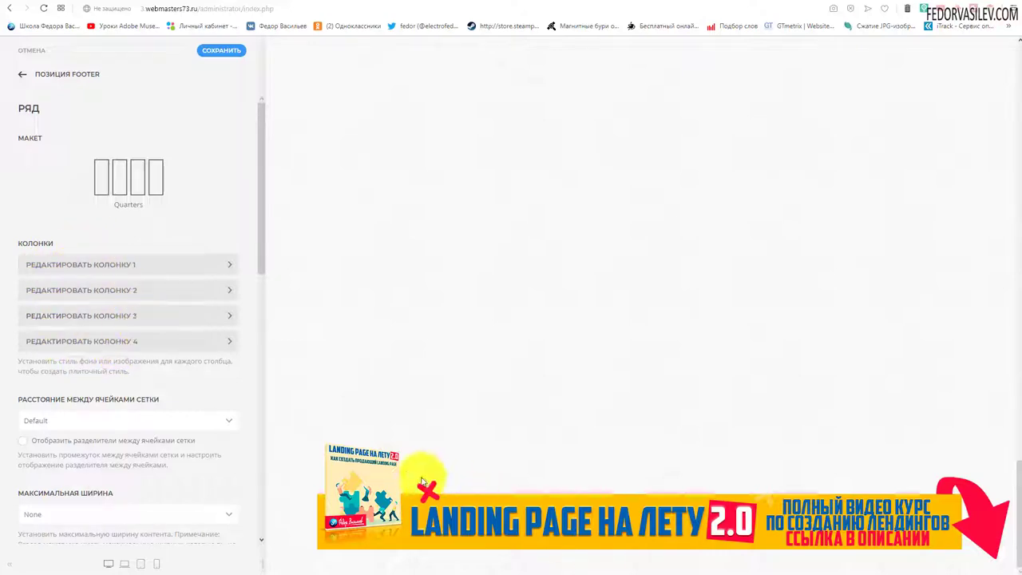
Examine the settings of the row's first column: vertical alignment, style, image, text colour, padding and CSS
{"action": "left_click", "coordinate": [98, 271]}
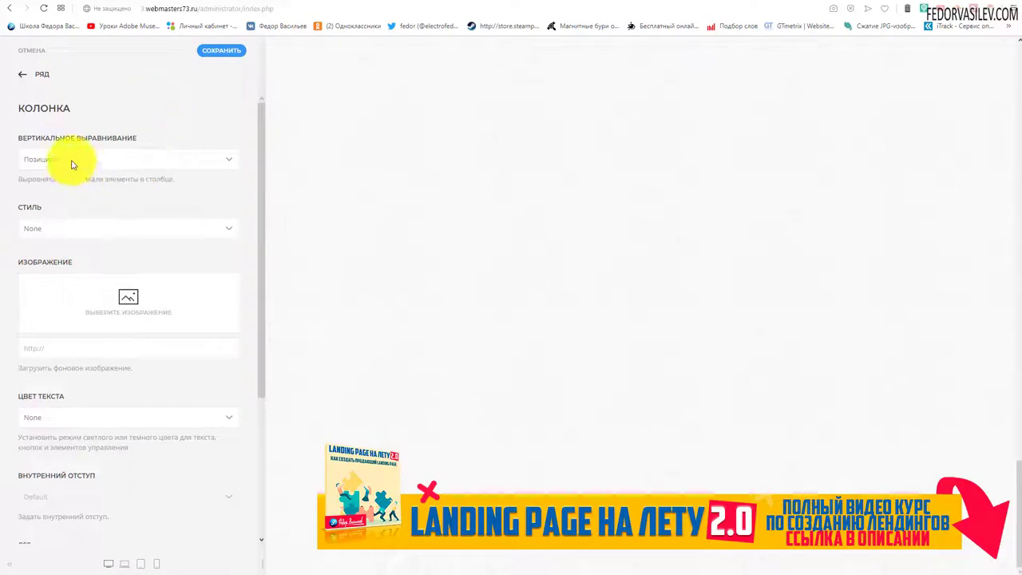
{"action": "left_click", "coordinate": [66, 166]}
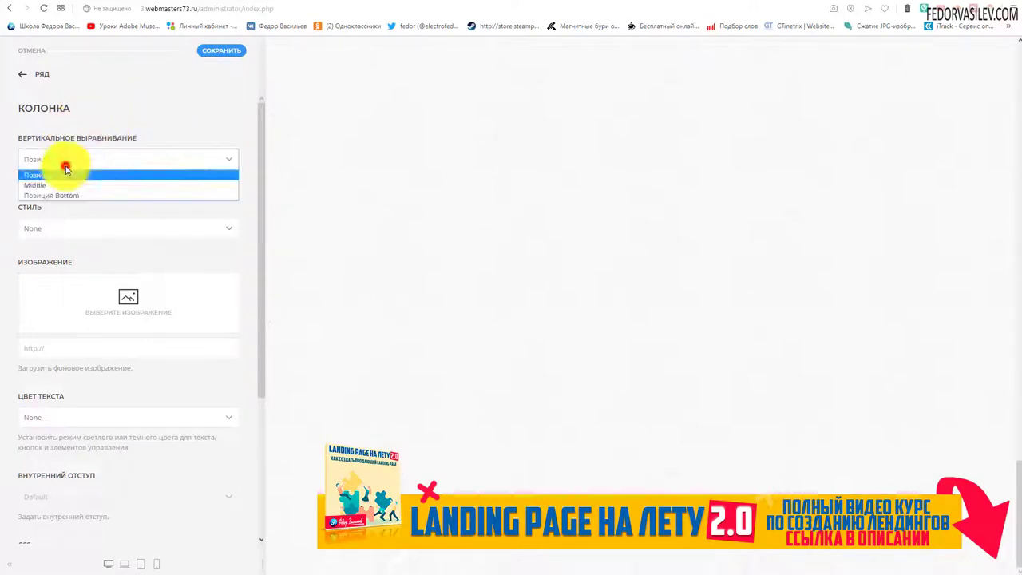
{"action": "left_click", "coordinate": [168, 108]}
{"action": "scroll", "coordinate": [100, 222], "scroll_direction": "down", "scroll_amount": 2}
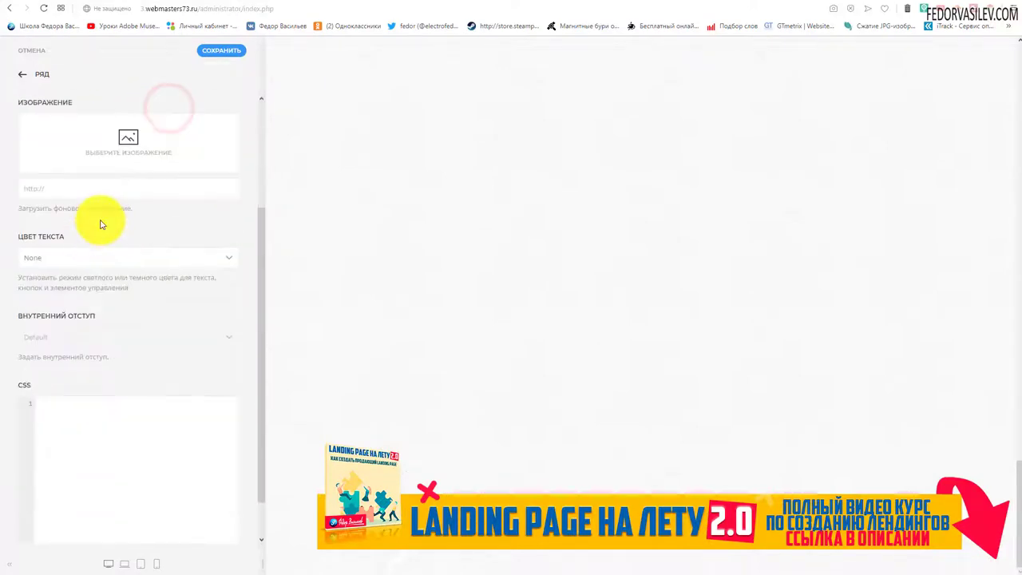
{"action": "scroll", "coordinate": [101, 222], "scroll_direction": "down", "scroll_amount": 1}
{"action": "scroll", "coordinate": [103, 353], "scroll_direction": "up", "scroll_amount": 3}
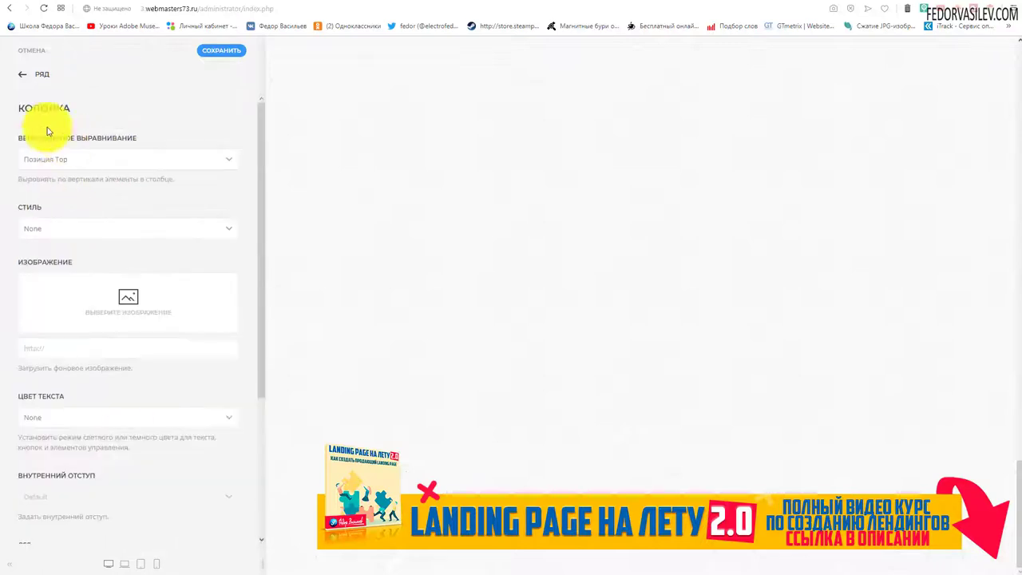
{"action": "left_click", "coordinate": [17, 78]}
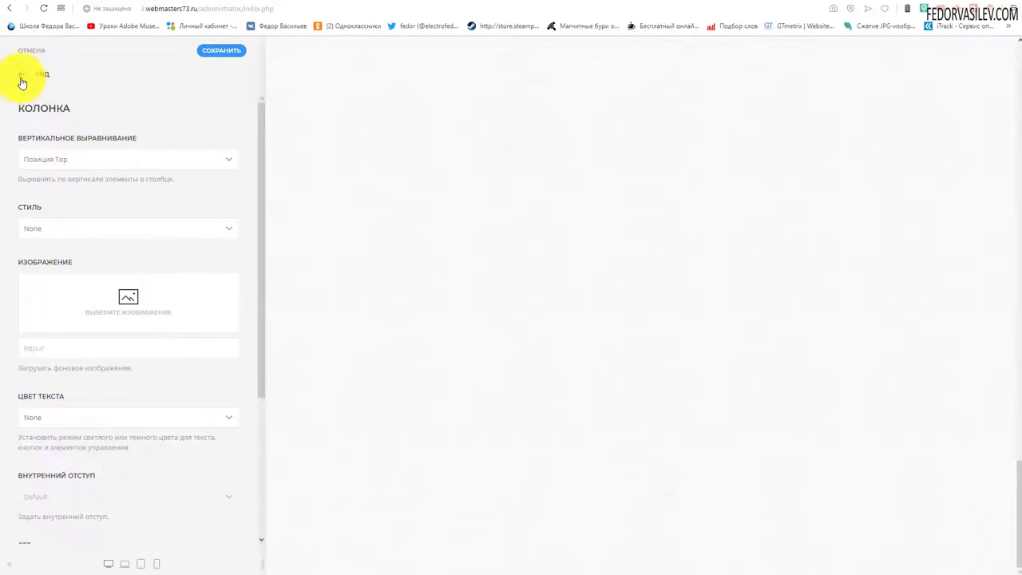
{"action": "left_click", "coordinate": [22, 77]}
{"action": "left_click", "coordinate": [141, 296]}
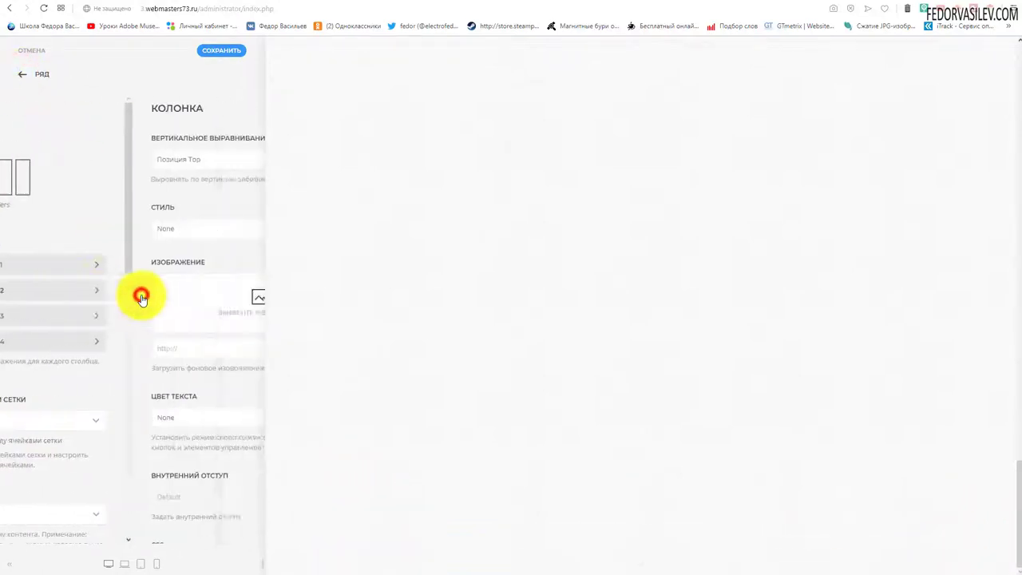
{"action": "left_click", "coordinate": [22, 73]}
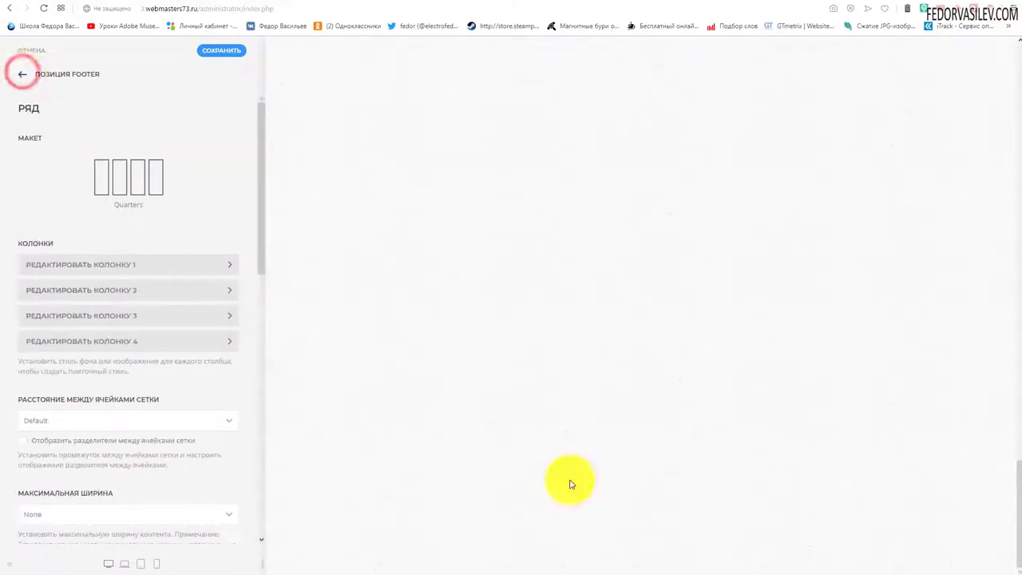
Save the four-column footer row and start adding an element to its first column
{"action": "left_click", "coordinate": [215, 52]}
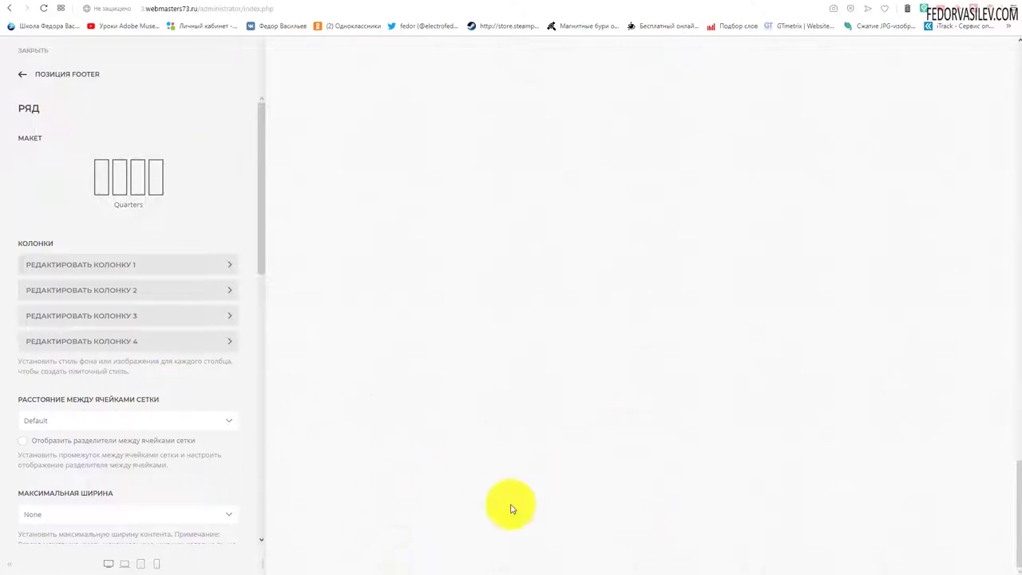
{"action": "left_click", "coordinate": [22, 77]}
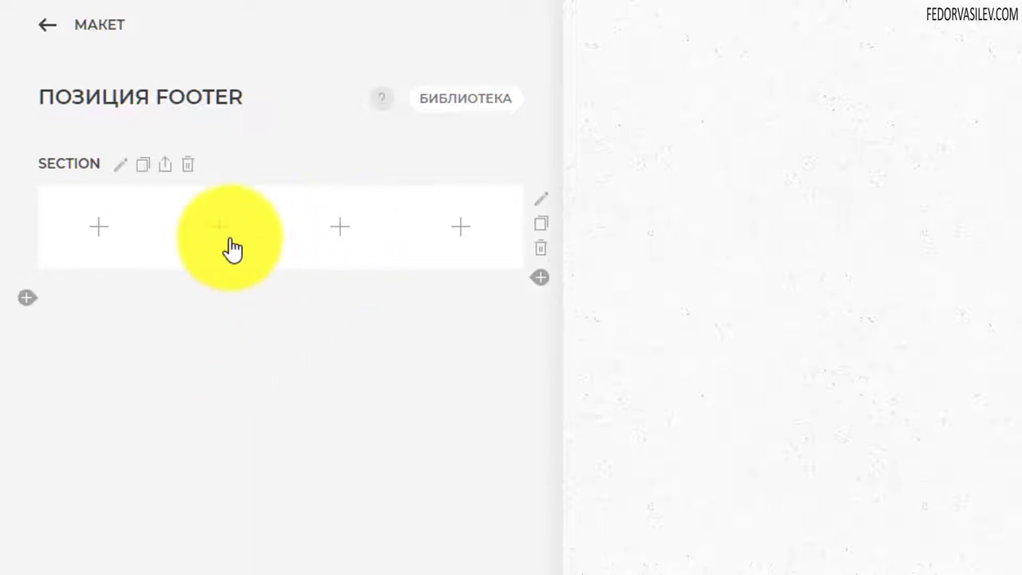
{"action": "left_click", "coordinate": [99, 227]}
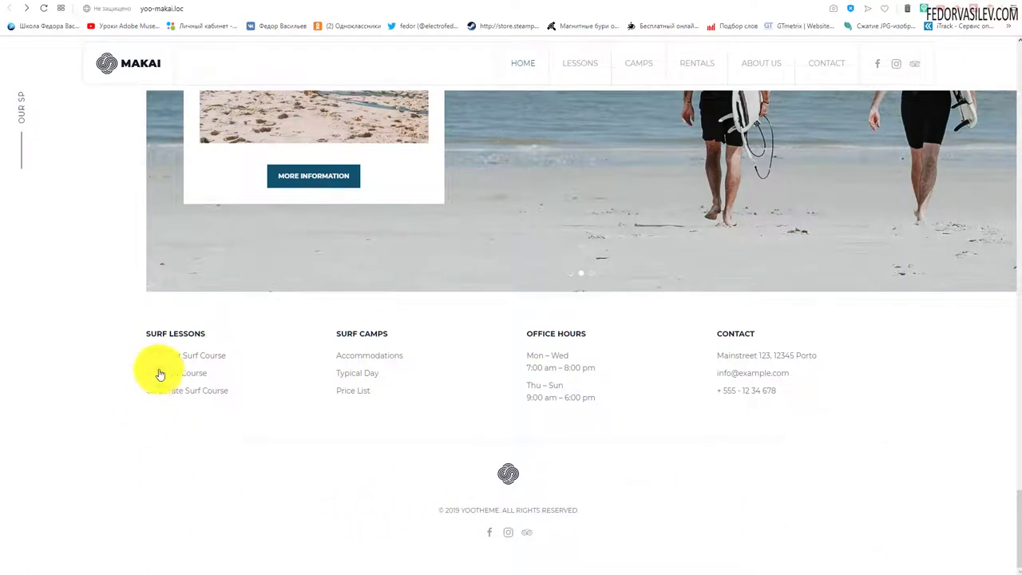
Switch to the Makai demo page and examine the Surf Lessons heading and its links in the footer
{"action": "left_click_drag", "start_coordinate": [223, 392], "coordinate": [151, 330]}
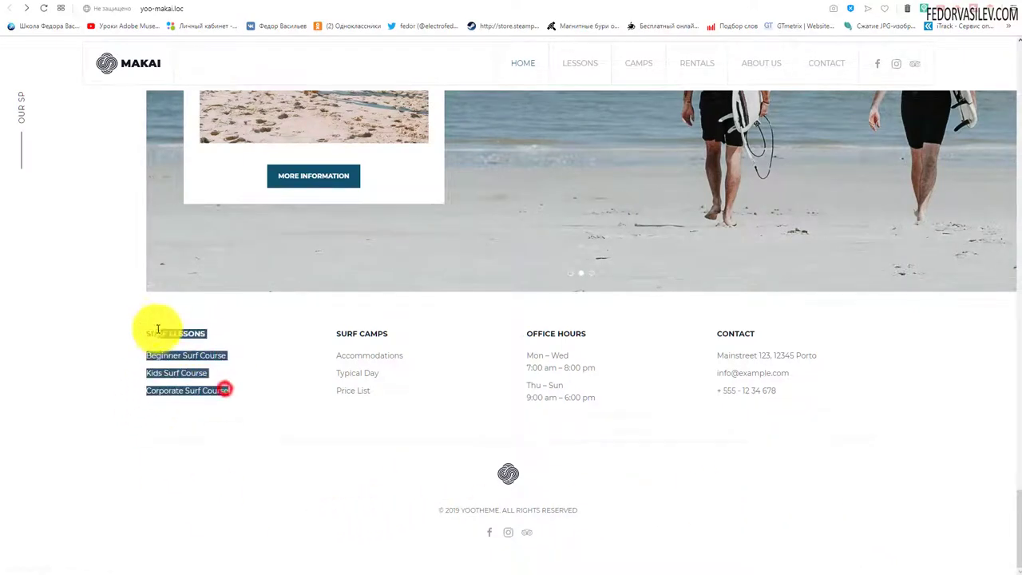
{"action": "left_click", "coordinate": [231, 476]}
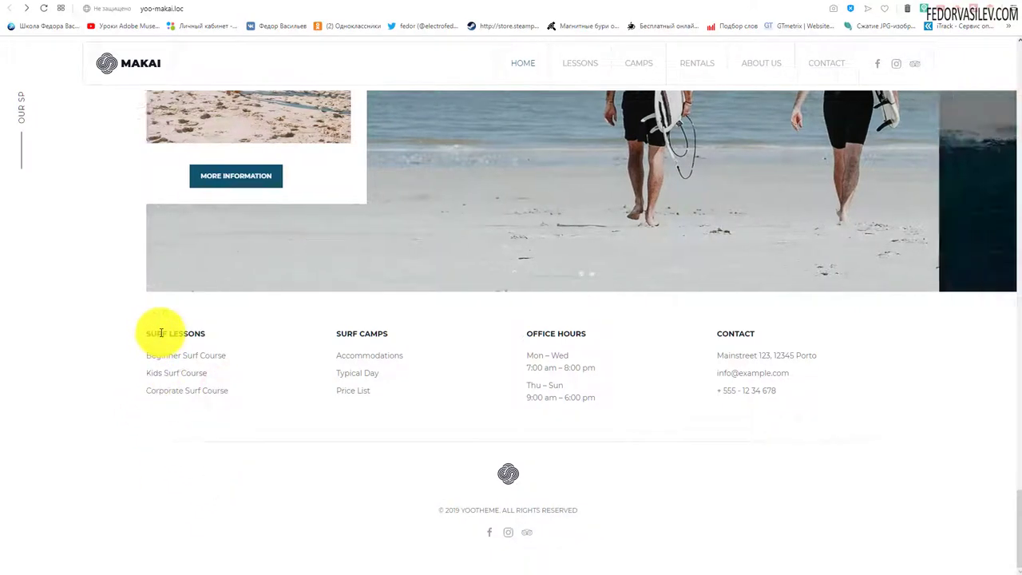
Look over the demo page's slider section and select the Surf Lessons heading text in the footer's first column
{"action": "scroll", "coordinate": [180, 378], "scroll_direction": "up", "scroll_amount": 4}
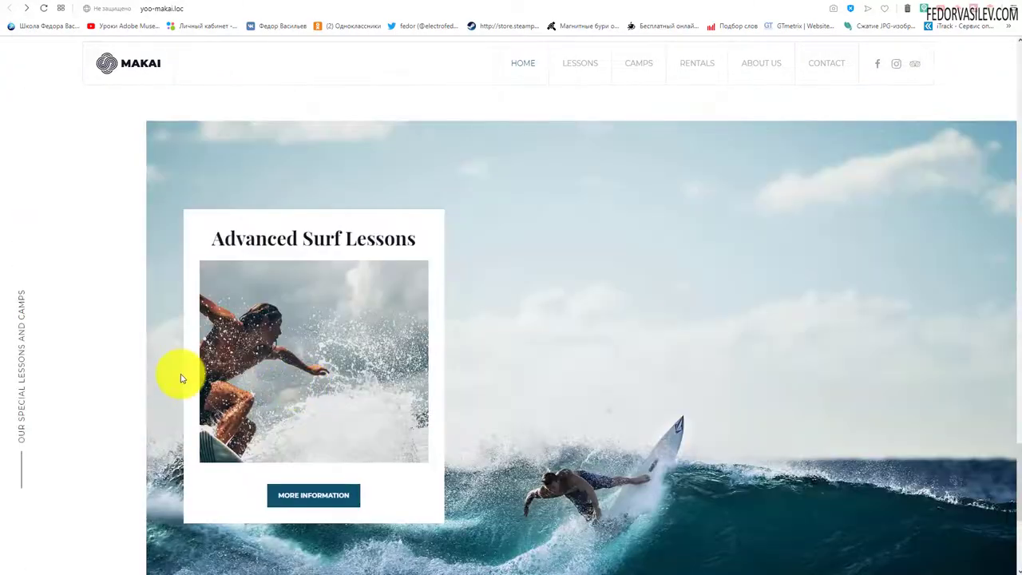
{"action": "scroll", "coordinate": [392, 339], "scroll_direction": "down", "scroll_amount": 4}
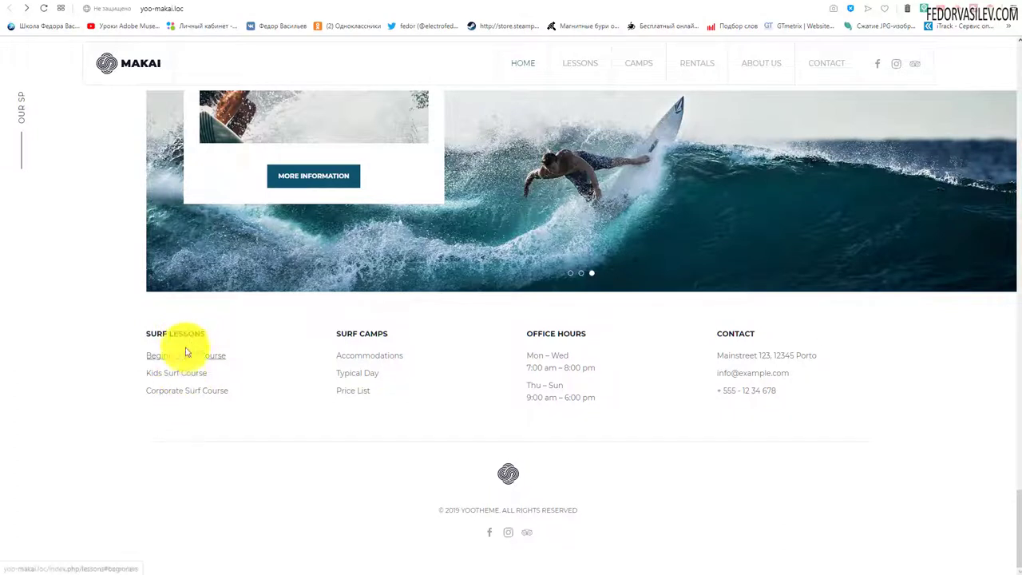
{"action": "left_click_drag", "start_coordinate": [205, 334], "coordinate": [146, 335]}
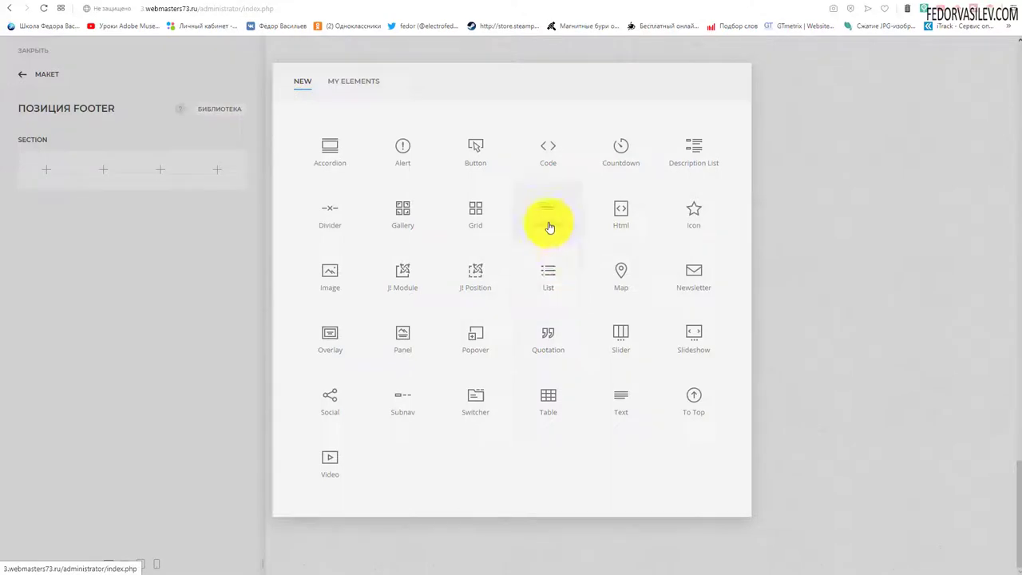
Return to the page builder and add a Headline element to the footer's first column
{"action": "left_click", "coordinate": [549, 214]}
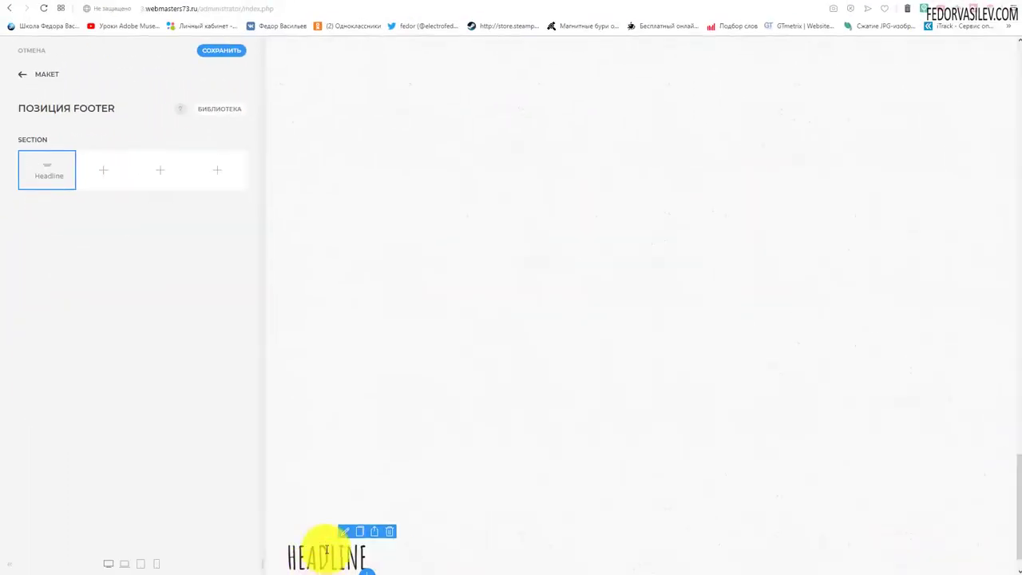
{"action": "left_click", "coordinate": [314, 556]}
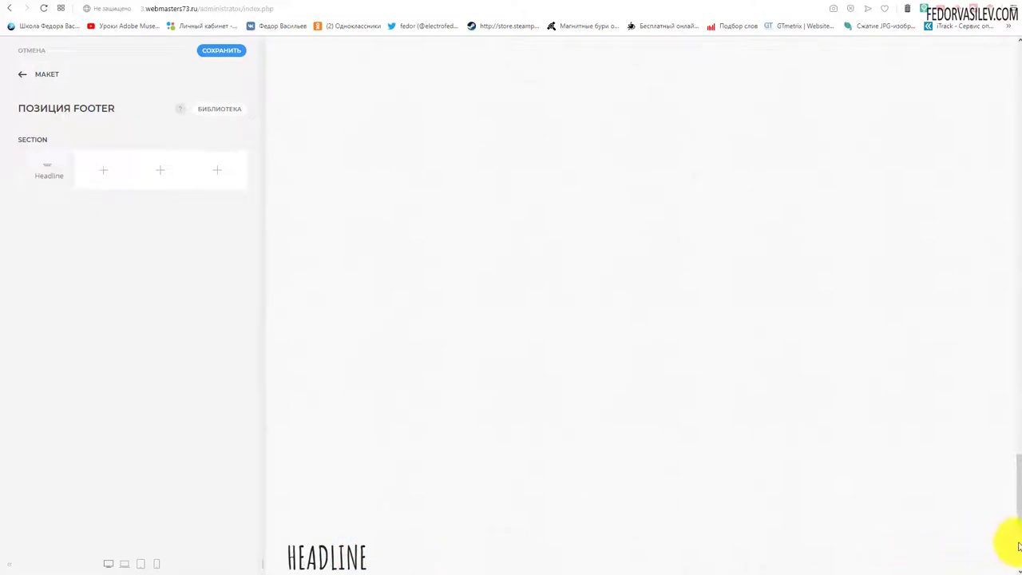
{"action": "left_click_drag", "start_coordinate": [1019, 546], "coordinate": [1021, 560]}
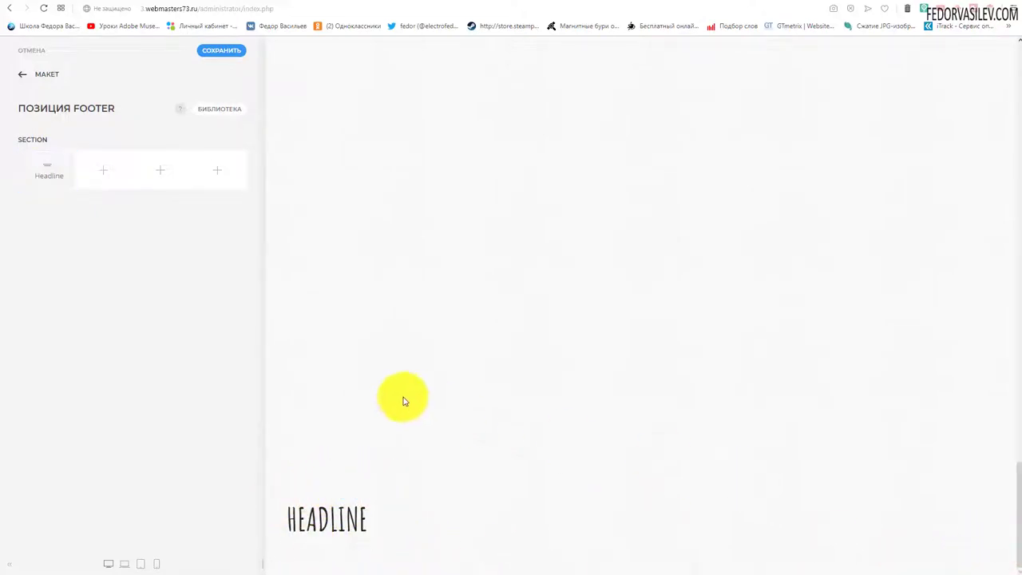
Open the Headline element in the footer's first column and enter "УРОКИ СЕРФИНГА" as its content
{"action": "mouse_move", "coordinate": [42, 173]}
{"action": "left_mouse_down"}
{"action": "mouse_move", "coordinate": [37, 213]}
{"action": "mouse_move", "coordinate": [44, 177]}
{"action": "left_mouse_up"}
{"action": "left_click", "coordinate": [44, 173]}
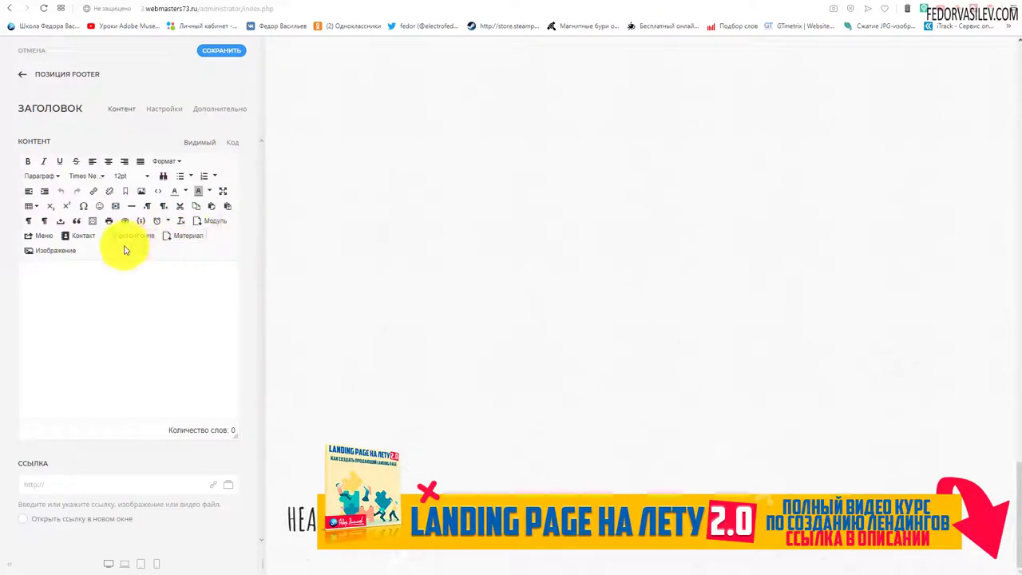
{"action": "left_click", "coordinate": [86, 291]}
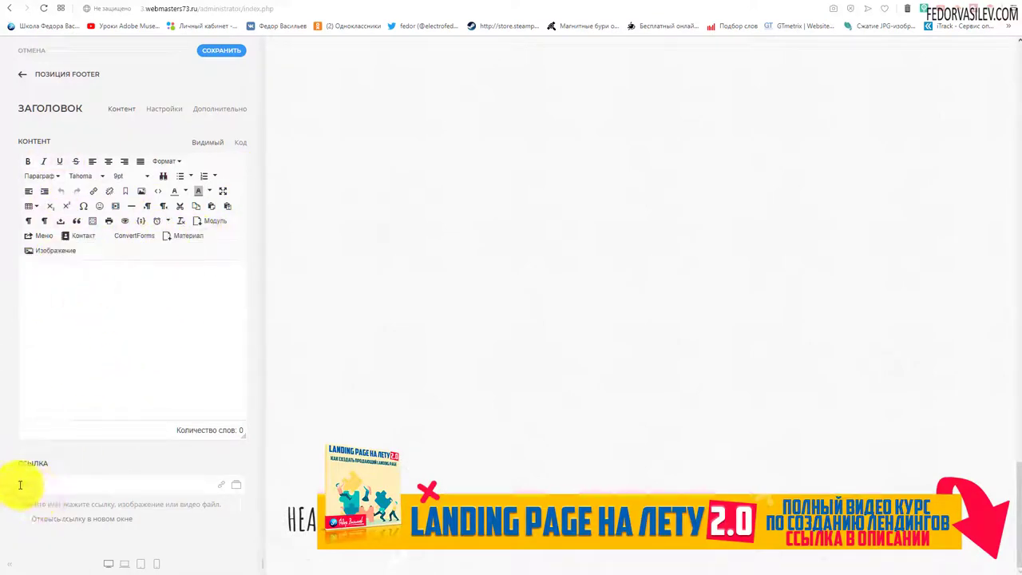
{"action": "left_click", "coordinate": [50, 280]}
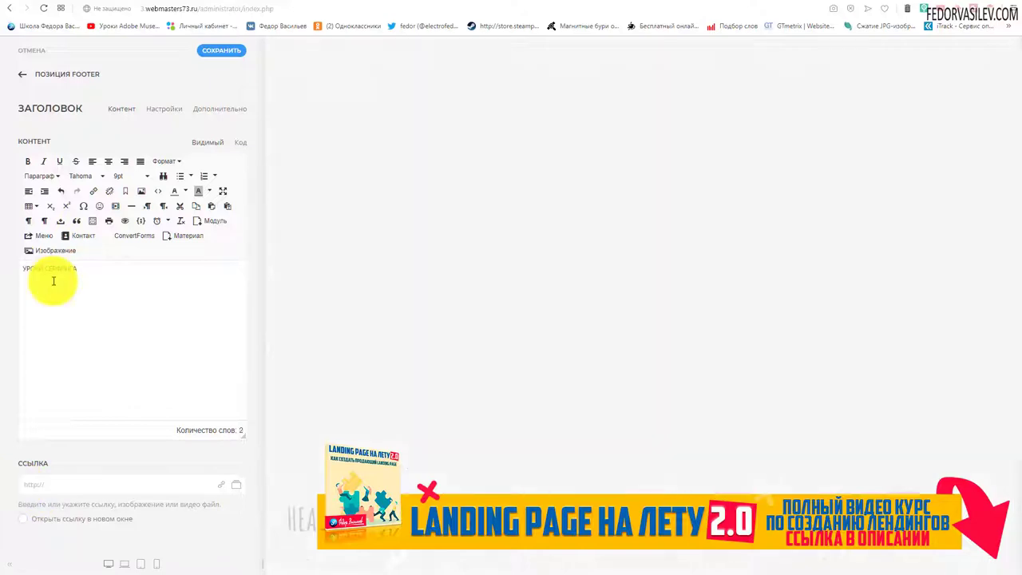
{"action": "type", "text": "УРОКИ СЕРФИНГА"}
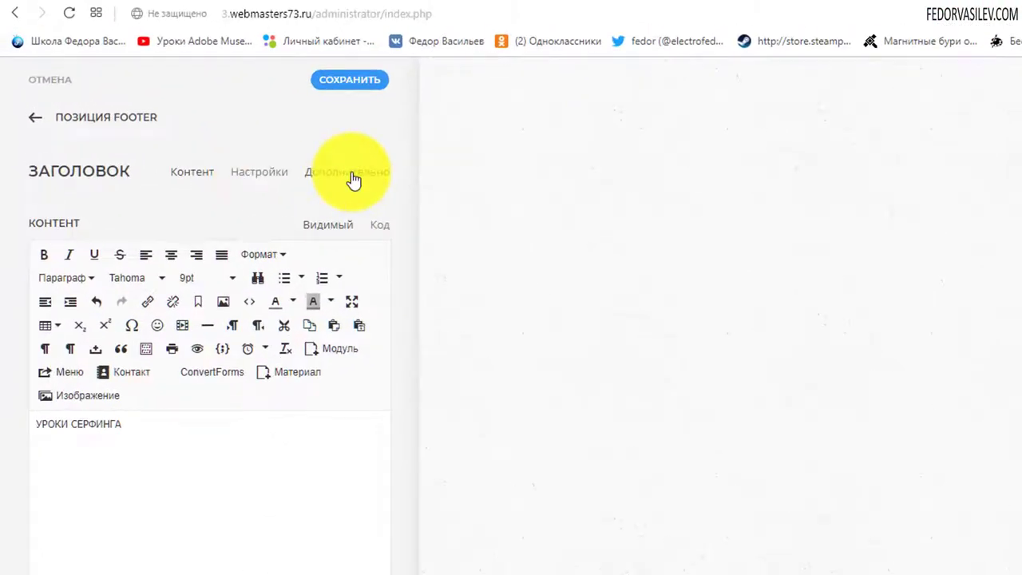
Examine the headline's general settings and its advanced options: name, status, ID, CSS class and custom CSS
{"action": "left_click", "coordinate": [177, 173]}
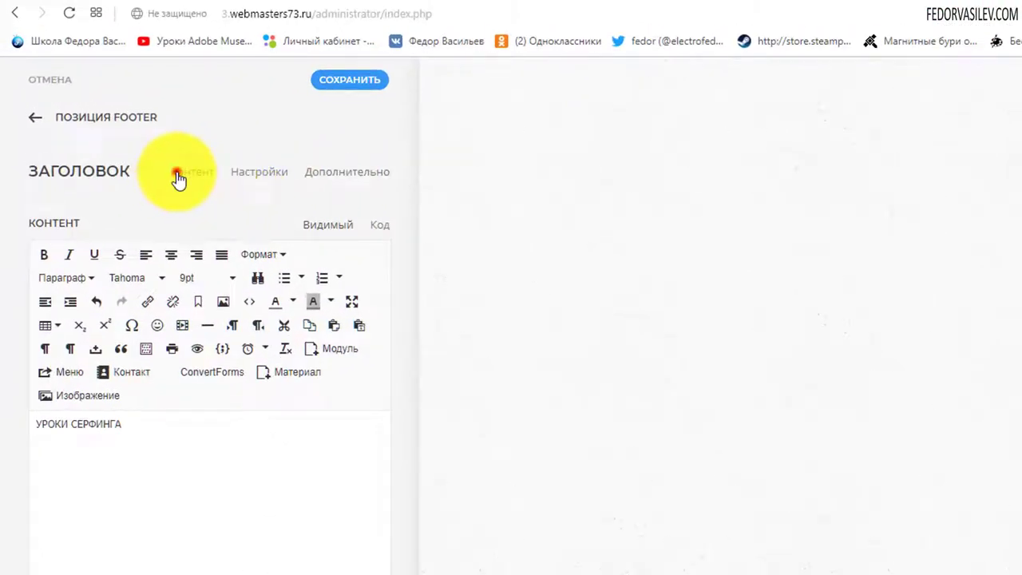
{"action": "left_click", "coordinate": [253, 184]}
{"action": "scroll", "coordinate": [71, 306], "scroll_direction": "down", "scroll_amount": 10}
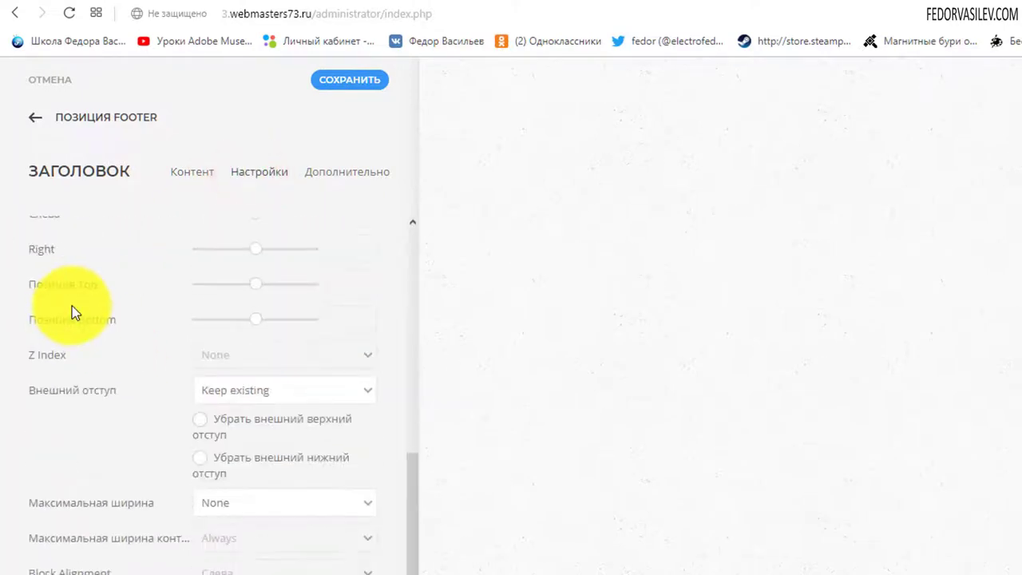
{"action": "scroll", "coordinate": [72, 305], "scroll_direction": "up", "scroll_amount": 10}
{"action": "left_click", "coordinate": [317, 173]}
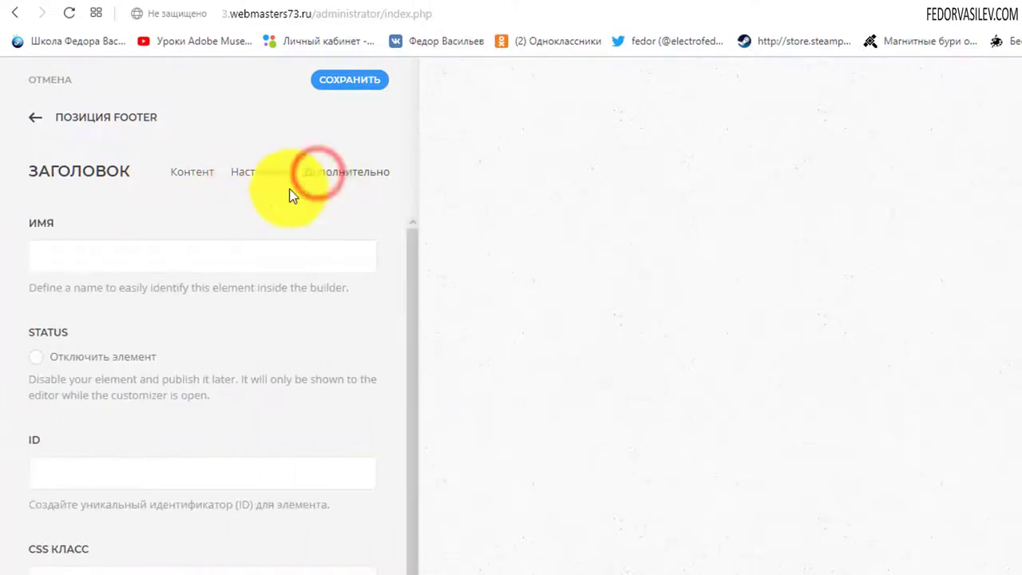
{"action": "scroll", "coordinate": [263, 376], "scroll_direction": "down", "scroll_amount": 2}
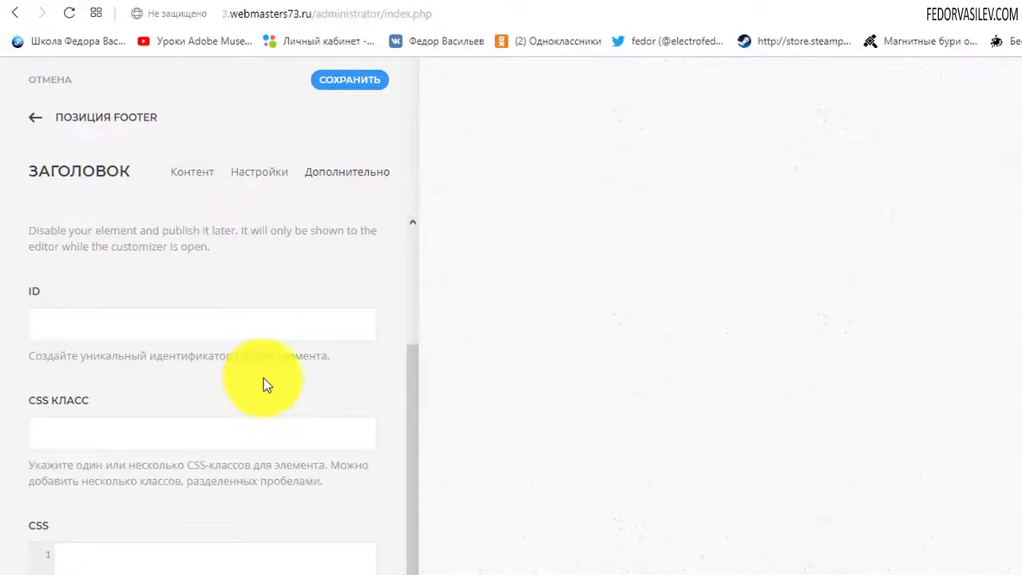
{"action": "scroll", "coordinate": [250, 515], "scroll_direction": "up", "scroll_amount": 2}
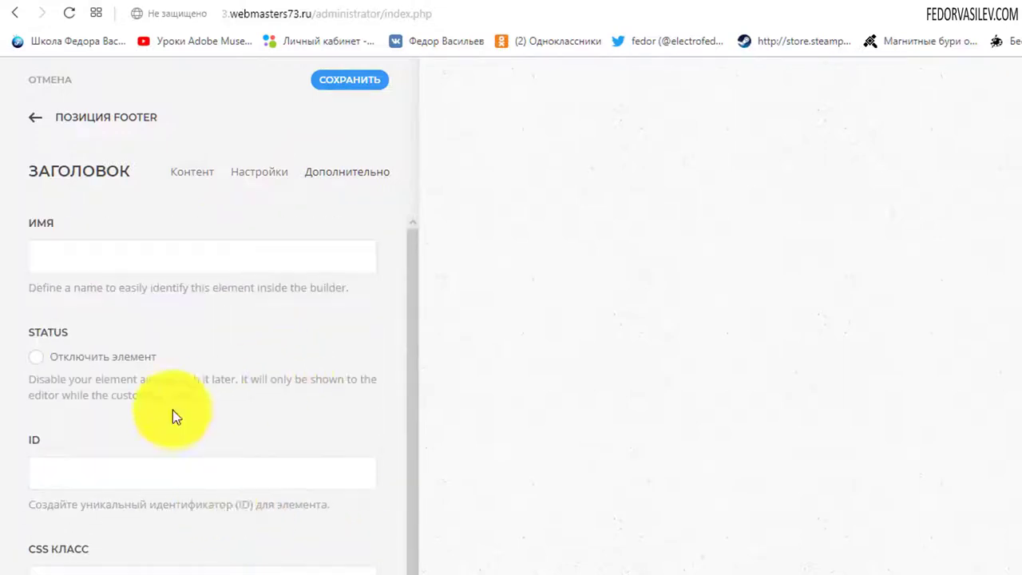
Set the headline's style to H5
{"action": "left_click", "coordinate": [258, 172]}
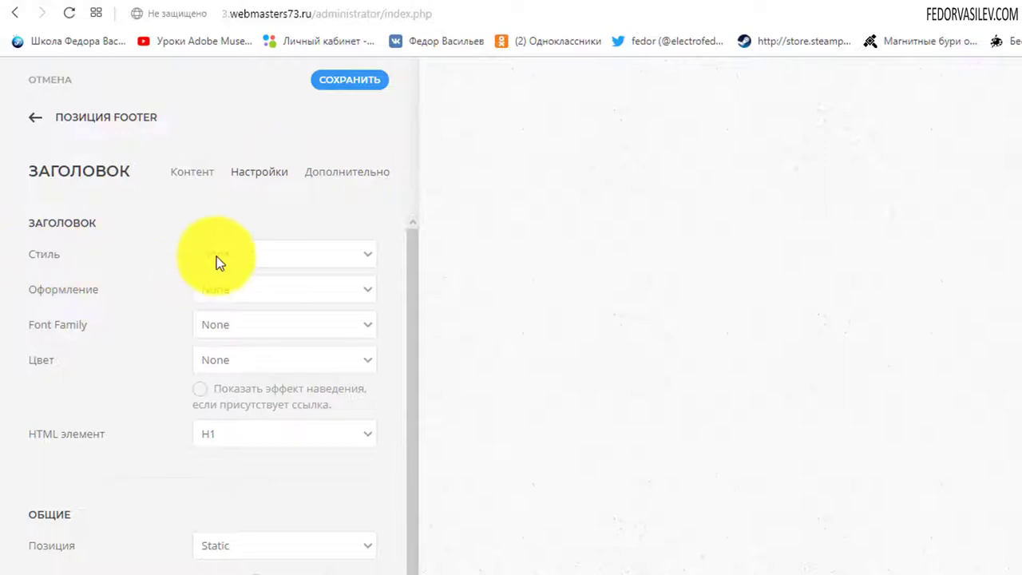
{"action": "left_click", "coordinate": [251, 255]}
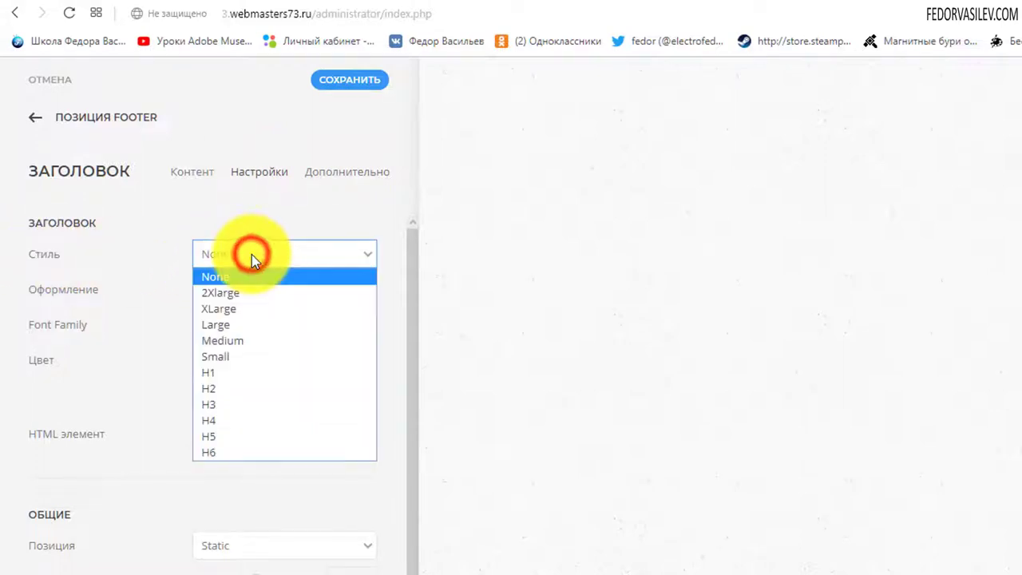
{"action": "left_click", "coordinate": [251, 436]}
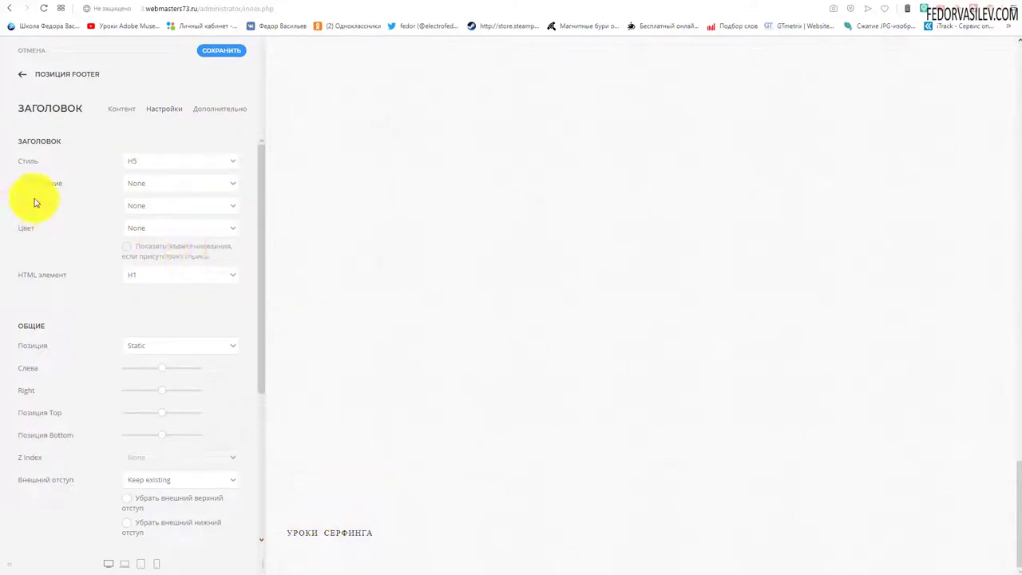
Check the headline's decoration, font family and colour options, and set its HTML element to H3
{"action": "left_click", "coordinate": [200, 184]}
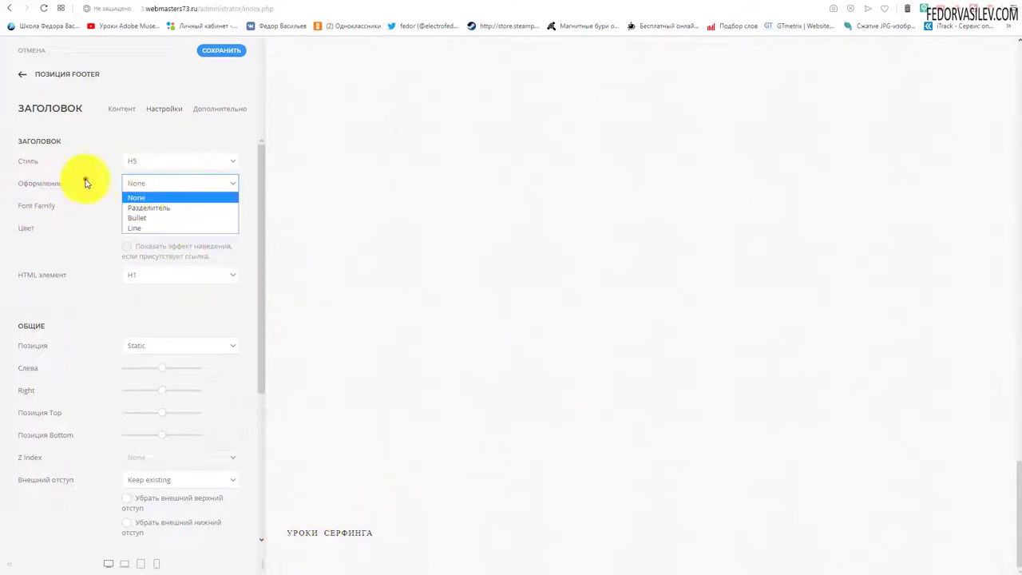
{"action": "left_click", "coordinate": [84, 179]}
{"action": "left_click", "coordinate": [145, 204]}
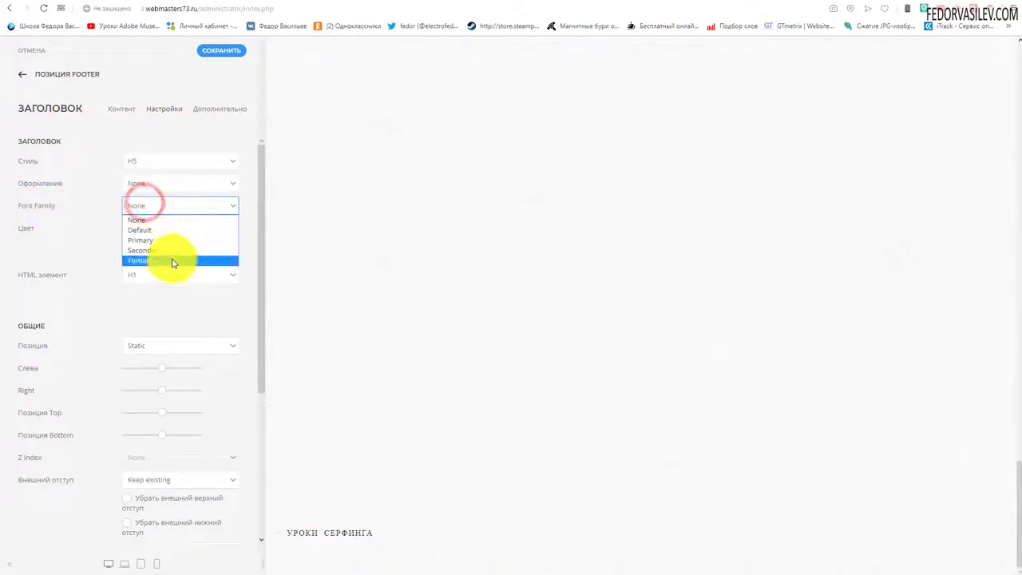
{"action": "left_click", "coordinate": [80, 212]}
{"action": "left_click", "coordinate": [142, 231]}
{"action": "left_click", "coordinate": [64, 228]}
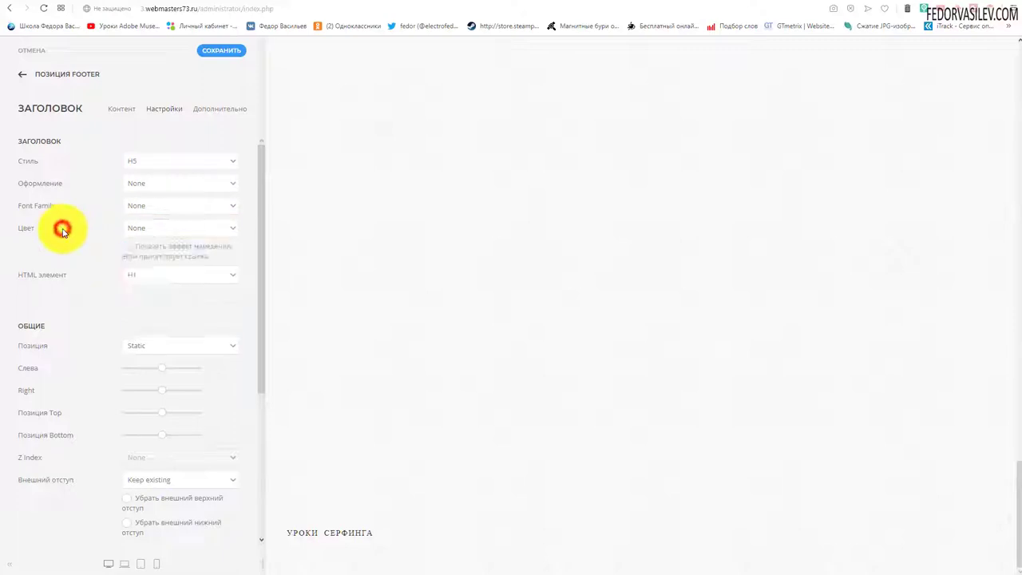
{"action": "left_click", "coordinate": [155, 276]}
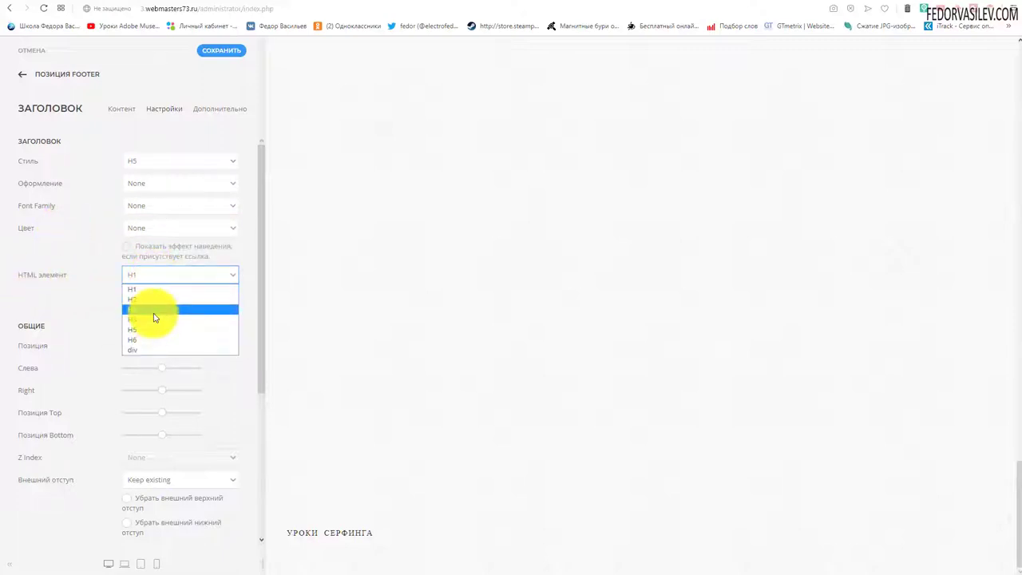
{"action": "left_click", "coordinate": [153, 310]}
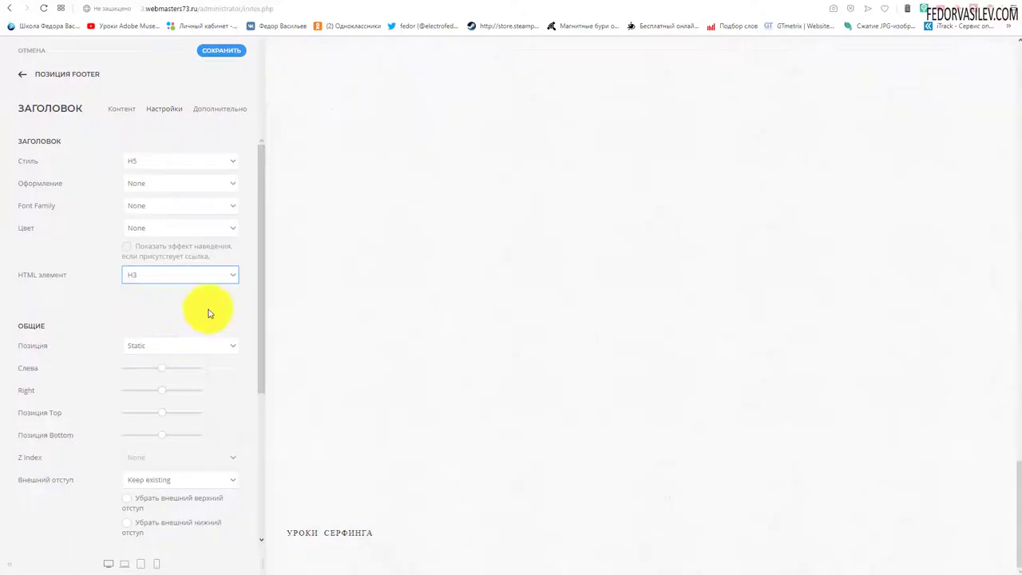
Set the headline's text alignment to left (Слева), applied from the Small (Phone Landscape) device width
{"action": "scroll", "coordinate": [148, 377], "scroll_direction": "down", "scroll_amount": 2}
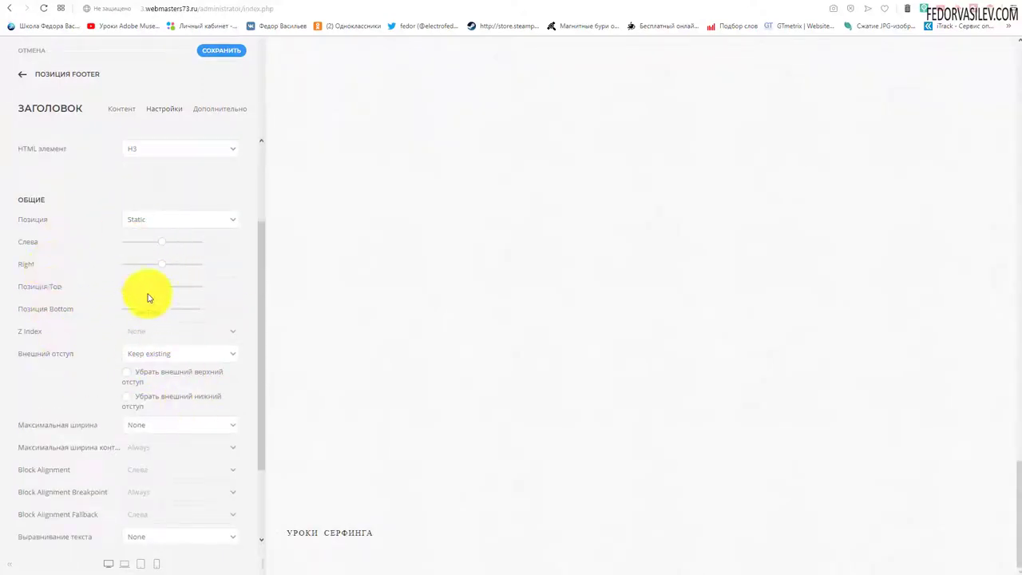
{"action": "scroll", "coordinate": [110, 222], "scroll_direction": "down", "scroll_amount": 3}
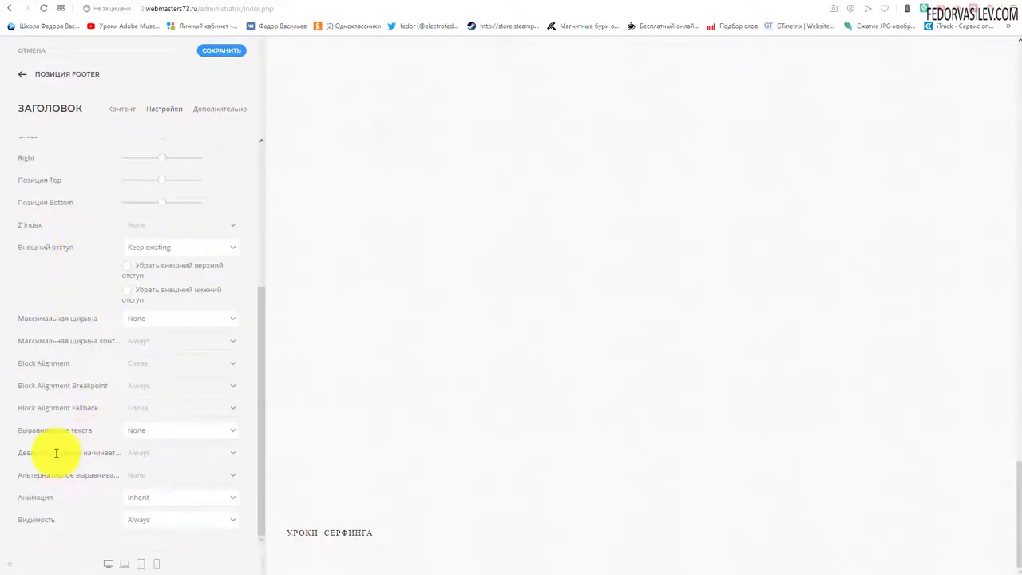
{"action": "left_click", "coordinate": [168, 431]}
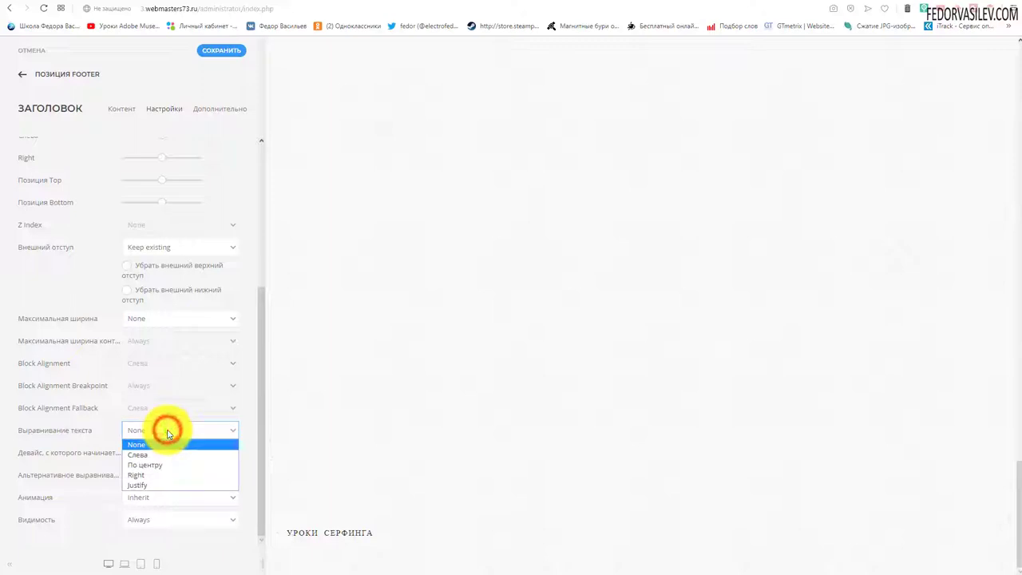
{"action": "left_click", "coordinate": [162, 455]}
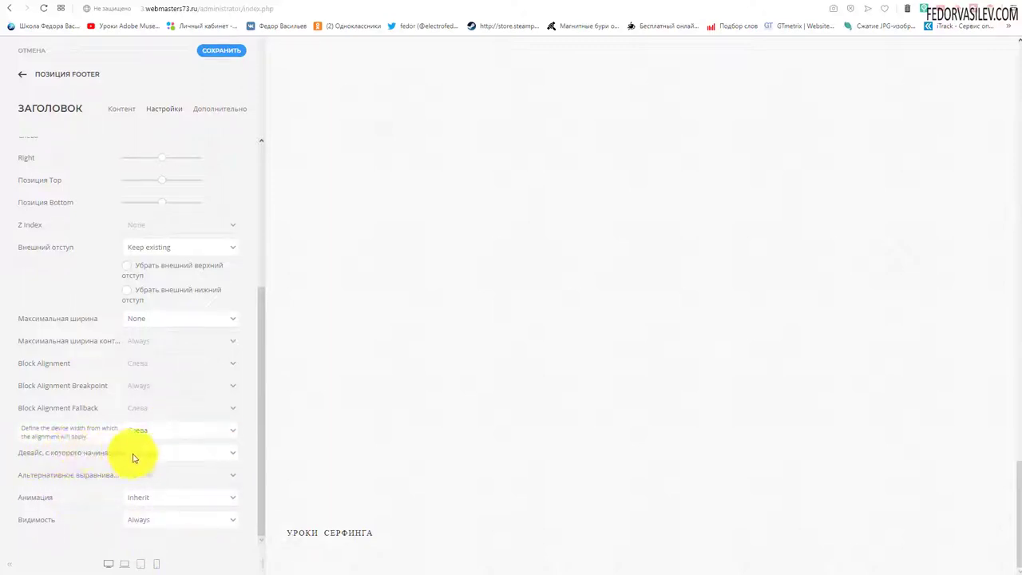
{"action": "left_click", "coordinate": [143, 454]}
{"action": "left_click", "coordinate": [104, 450]}
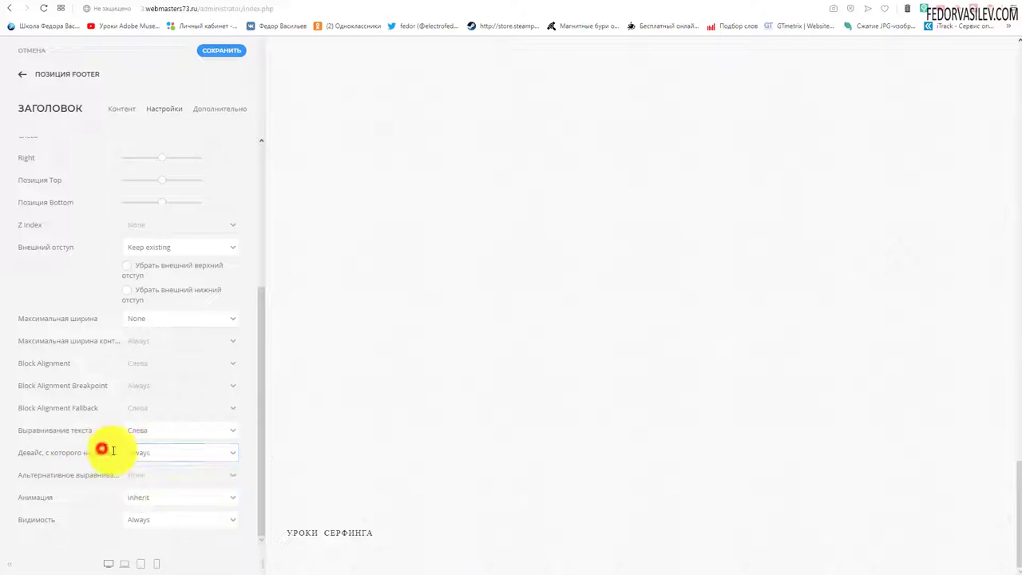
{"action": "left_click", "coordinate": [149, 454]}
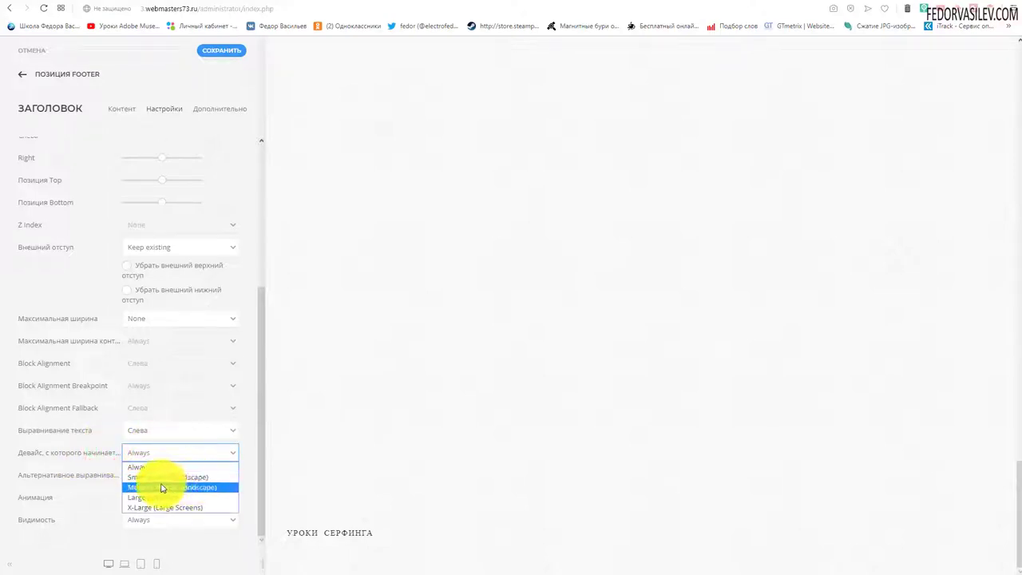
{"action": "left_click", "coordinate": [154, 480]}
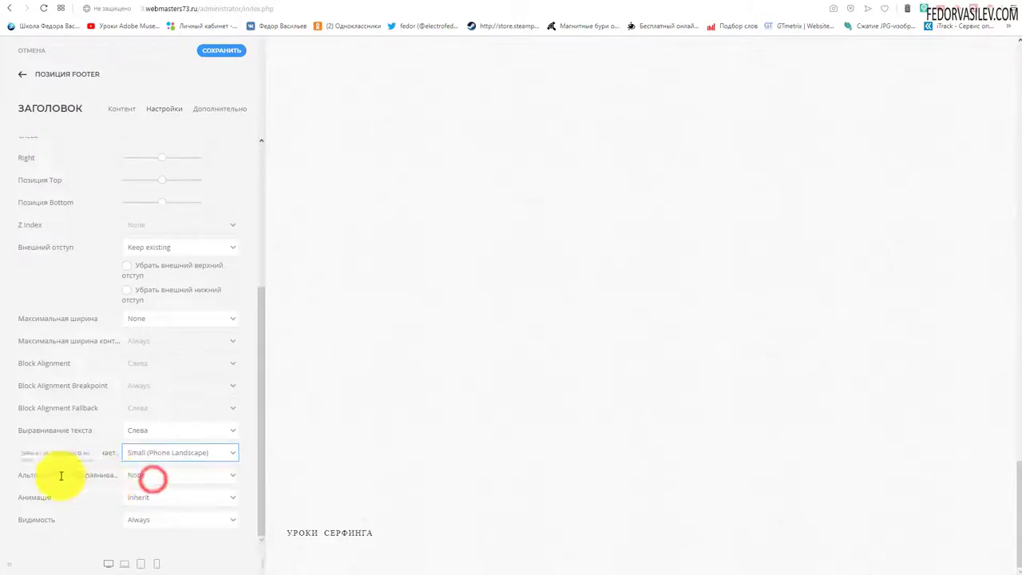
Set the headline's alternative text alignment for smaller devices to centred (По центру)
{"action": "left_click", "coordinate": [141, 475]}
{"action": "left_click", "coordinate": [155, 519]}
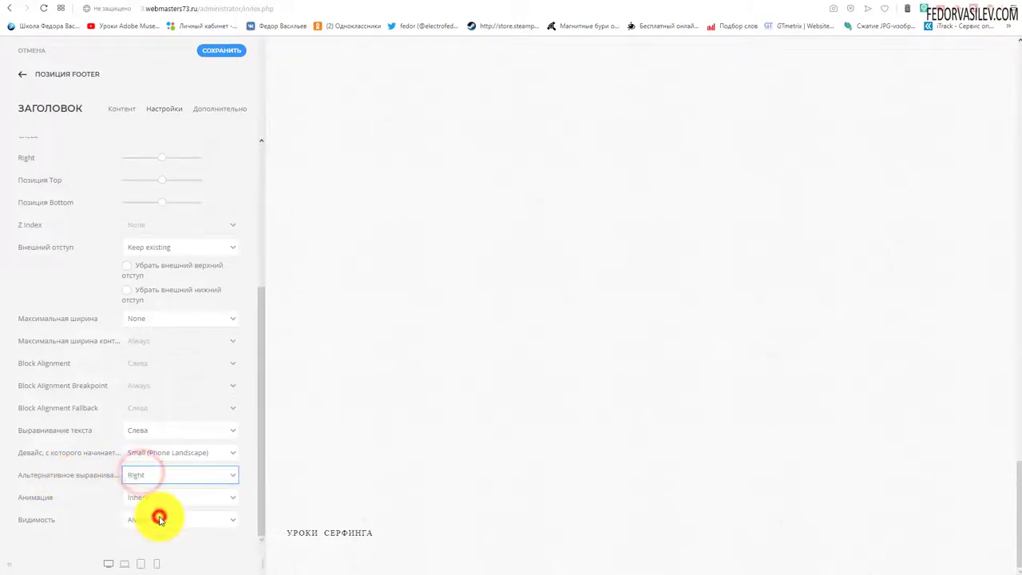
{"action": "left_click", "coordinate": [137, 473]}
{"action": "left_click", "coordinate": [146, 509]}
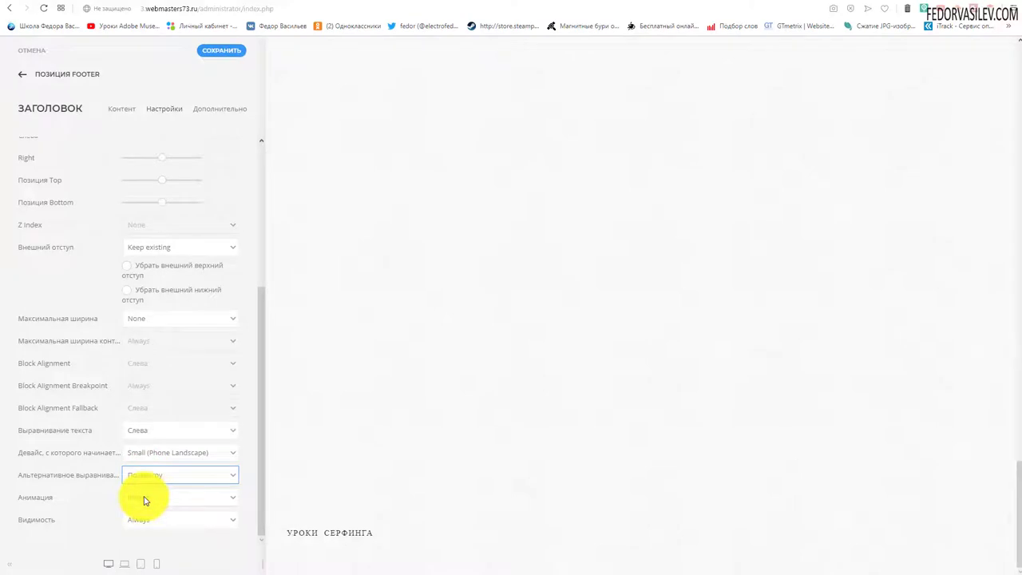
Try the Slide Right Medium animation on the headline, revert it to Inherit and check the visibility options
{"action": "left_click", "coordinate": [145, 499]}
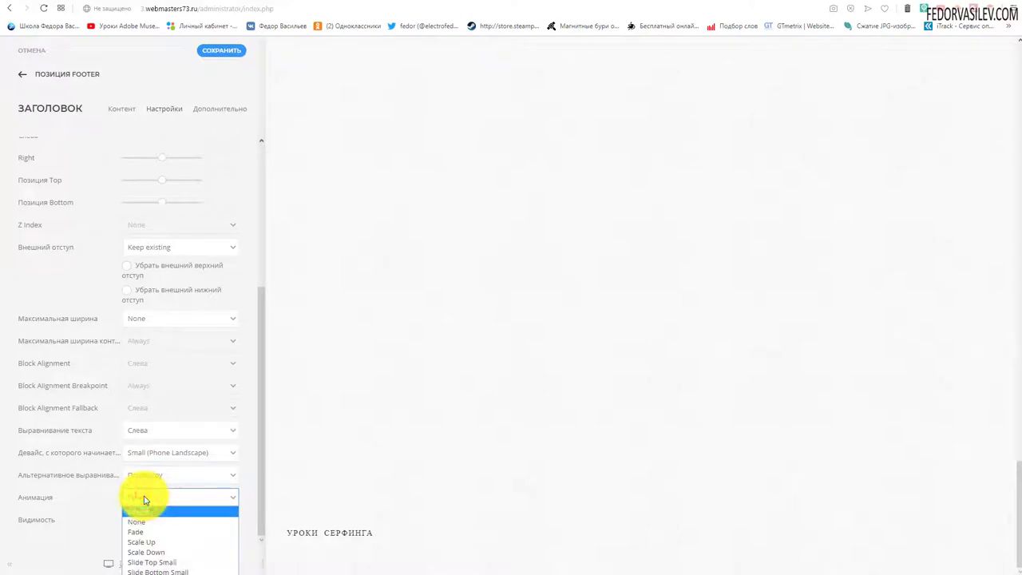
{"action": "left_click", "coordinate": [156, 572]}
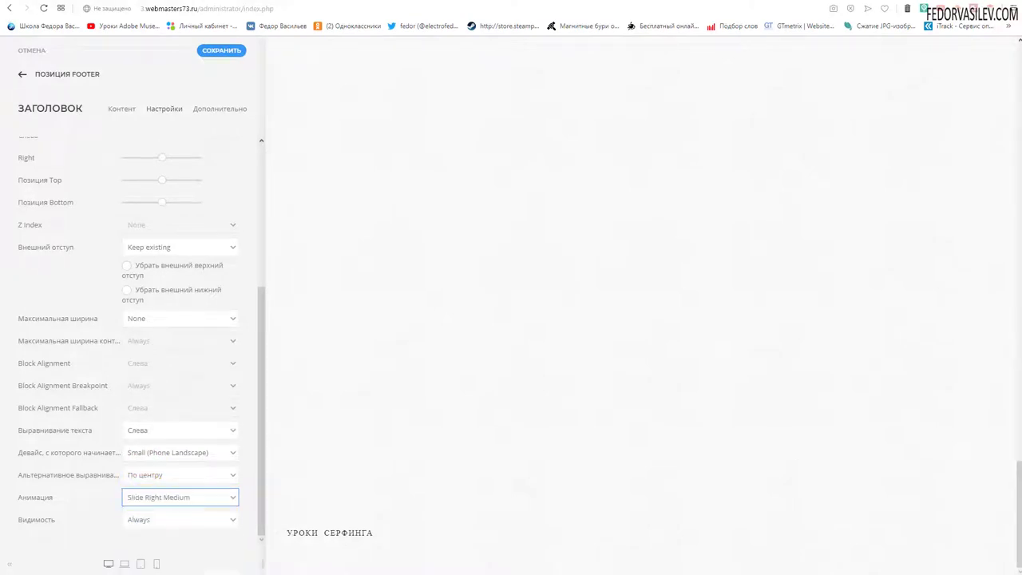
{"action": "left_click", "coordinate": [171, 498]}
{"action": "left_click", "coordinate": [88, 520]}
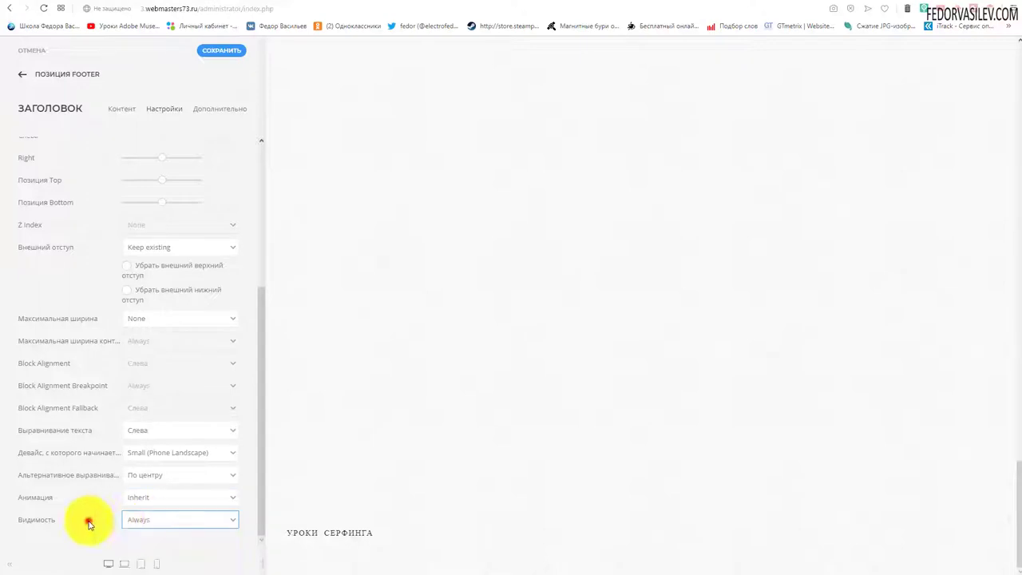
Save the headline settings and add a List element below the headline in the footer's first column
{"action": "left_click", "coordinate": [219, 50]}
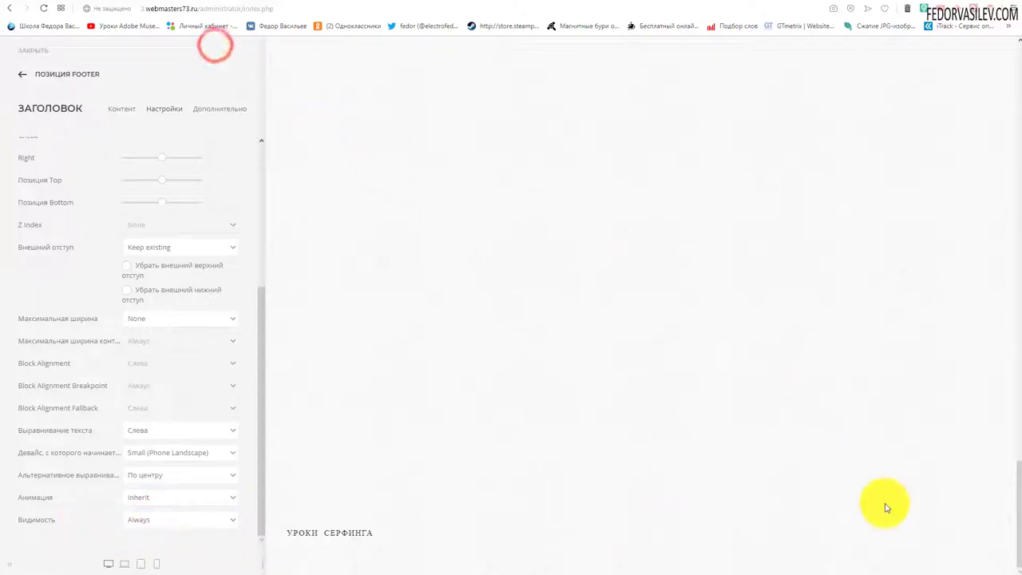
{"action": "left_click", "coordinate": [22, 75]}
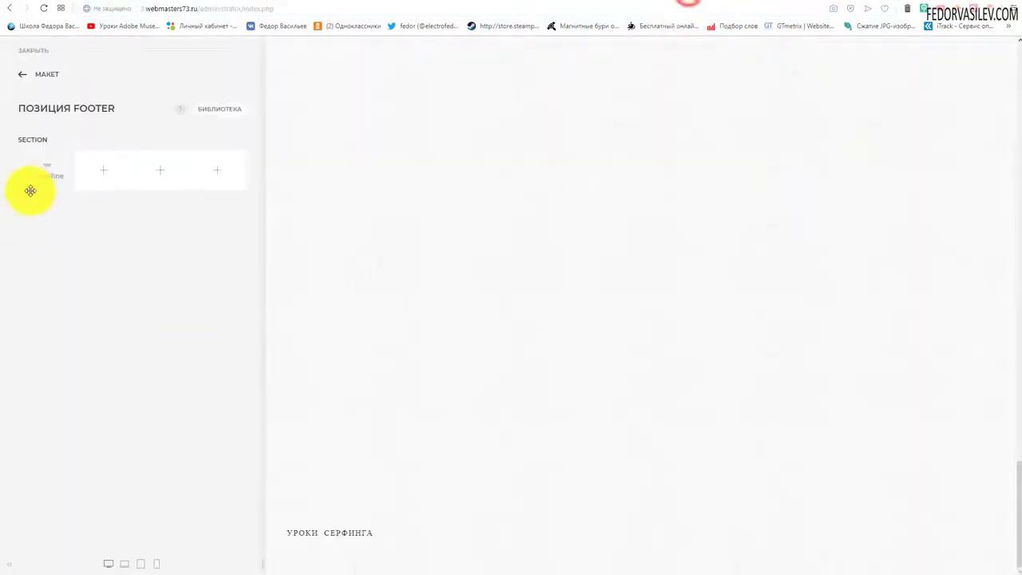
{"action": "mouse_move", "coordinate": [104, 279]}
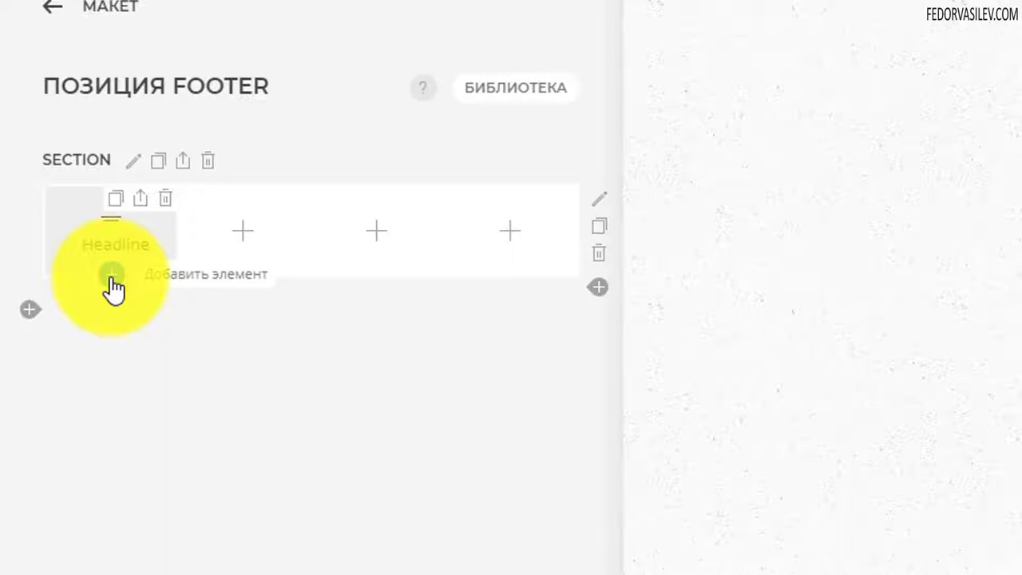
{"action": "left_click", "coordinate": [111, 276]}
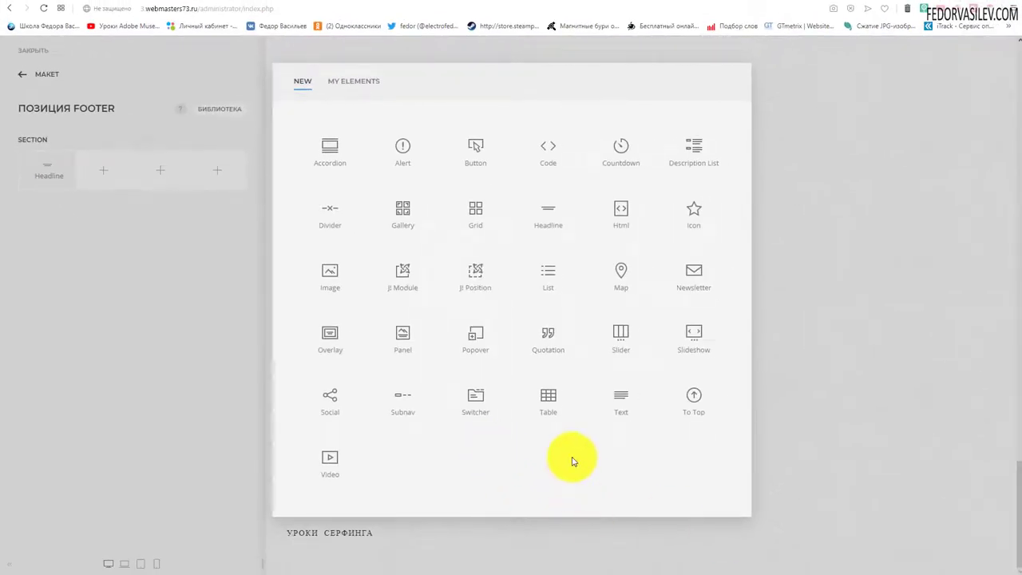
{"action": "left_click", "coordinate": [553, 274]}
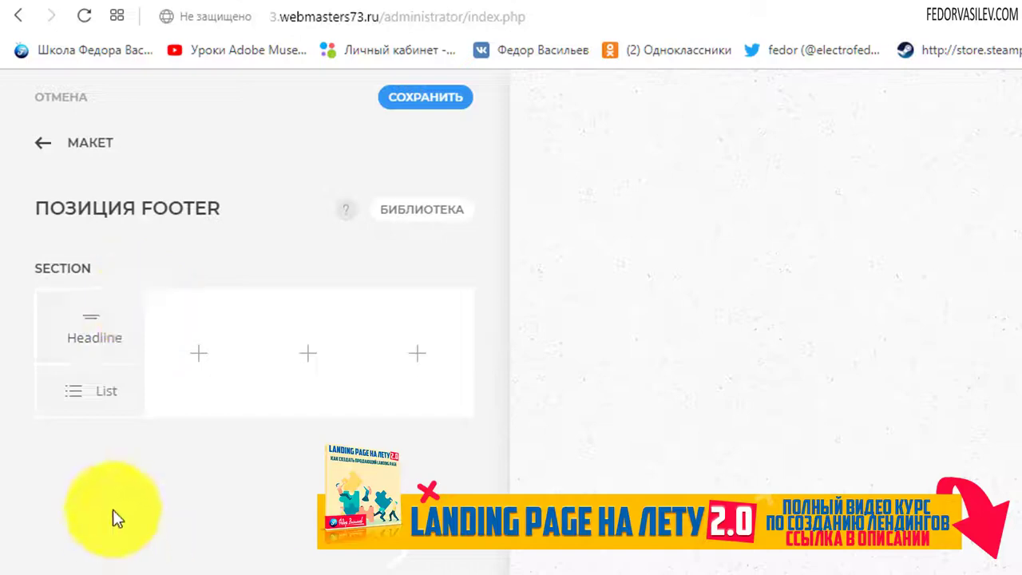
Open the new list element and review its content sources, settings and advanced options
{"action": "left_click", "coordinate": [72, 403]}
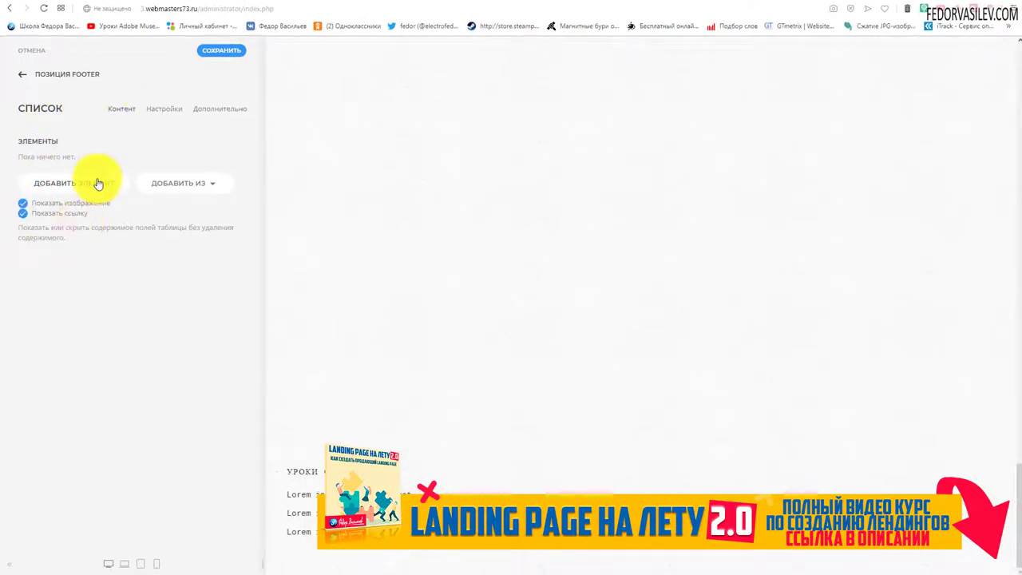
{"action": "left_click", "coordinate": [213, 185]}
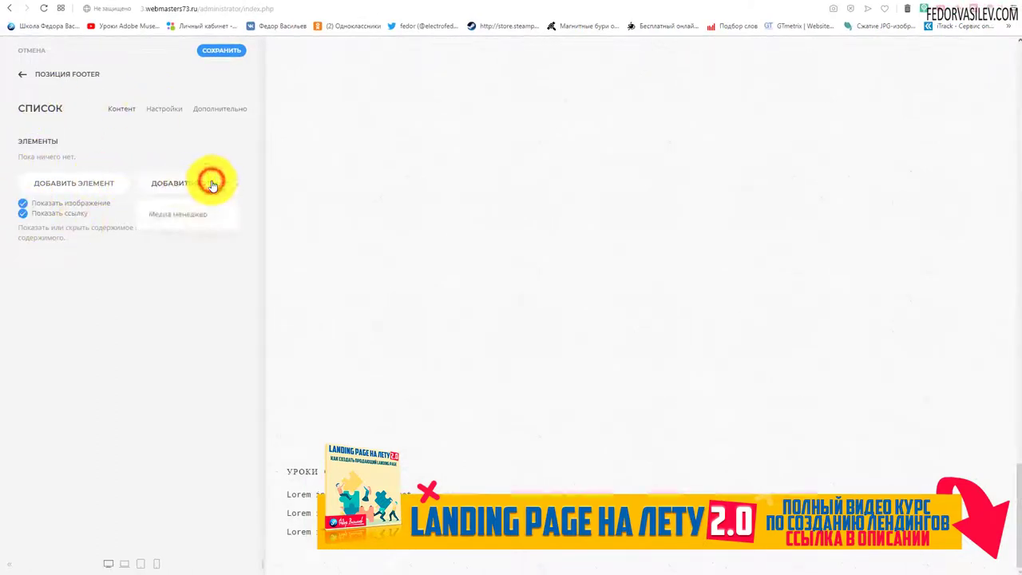
{"action": "left_click", "coordinate": [192, 289]}
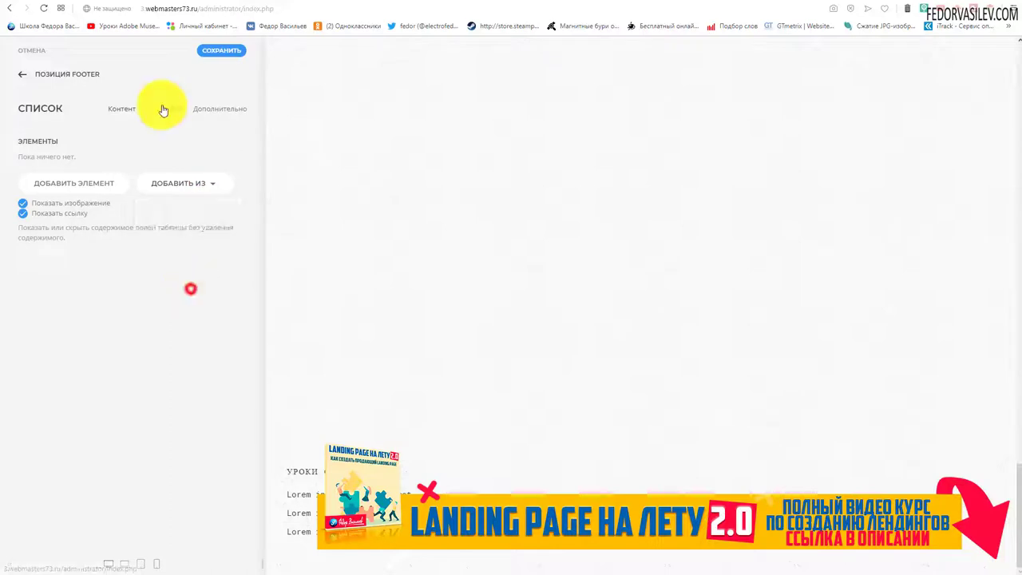
{"action": "left_click", "coordinate": [162, 109]}
{"action": "scroll", "coordinate": [247, 210], "scroll_direction": "down", "scroll_amount": 3}
{"action": "scroll", "coordinate": [224, 159], "scroll_direction": "up", "scroll_amount": 3}
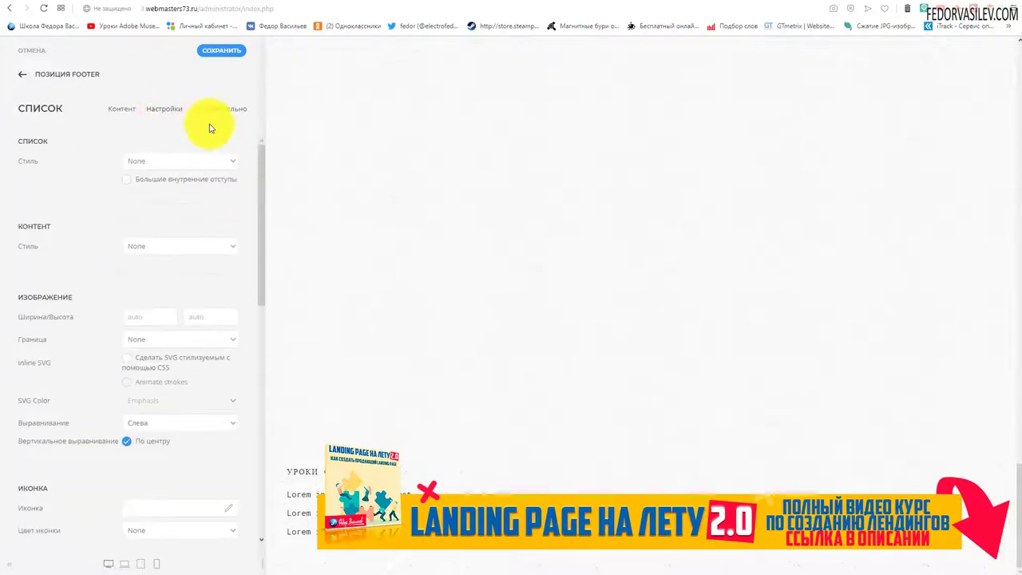
{"action": "left_click", "coordinate": [206, 107]}
{"action": "left_click", "coordinate": [124, 110]}
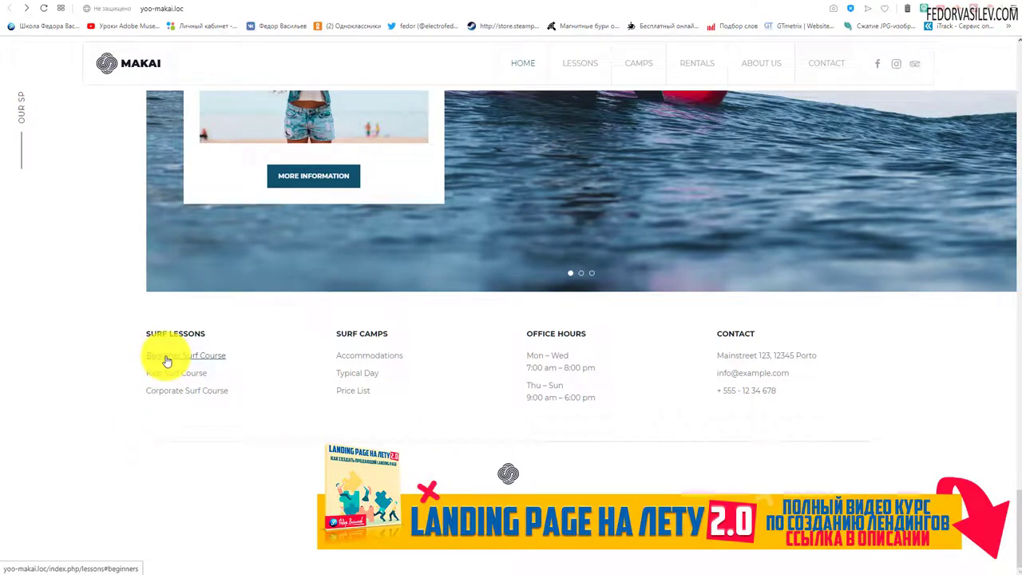
Follow the first Surf Lessons link in the Makai demo footer, examine the course sections it leads to, and return to the demo's home page
{"action": "left_click", "coordinate": [166, 362]}
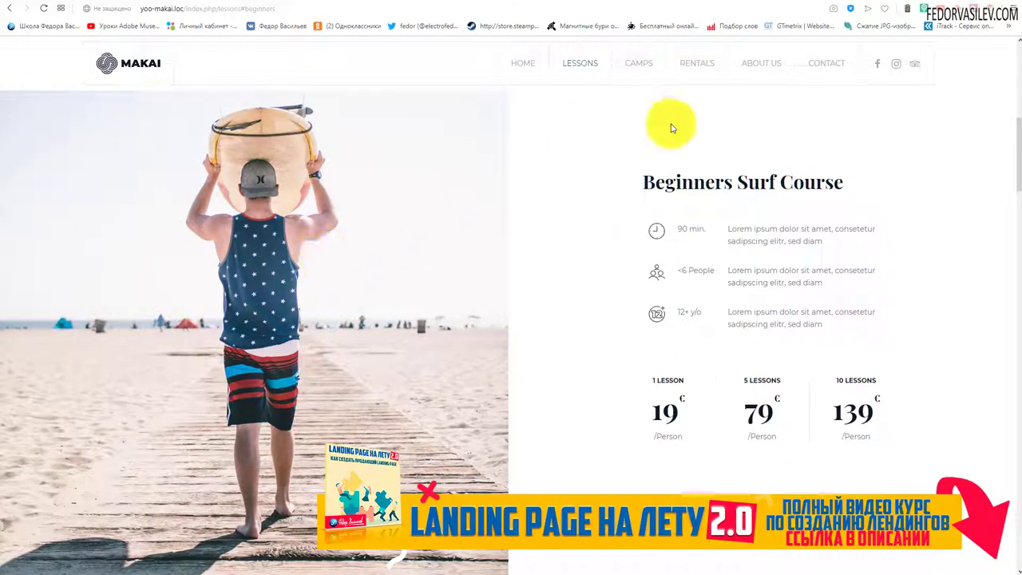
{"action": "scroll", "coordinate": [390, 266], "scroll_direction": "down", "scroll_amount": 5}
{"action": "scroll", "coordinate": [685, 214], "scroll_direction": "up", "scroll_amount": 6}
{"action": "scroll", "coordinate": [690, 216], "scroll_direction": "down", "scroll_amount": 4}
{"action": "scroll", "coordinate": [690, 216], "scroll_direction": "down", "scroll_amount": 3}
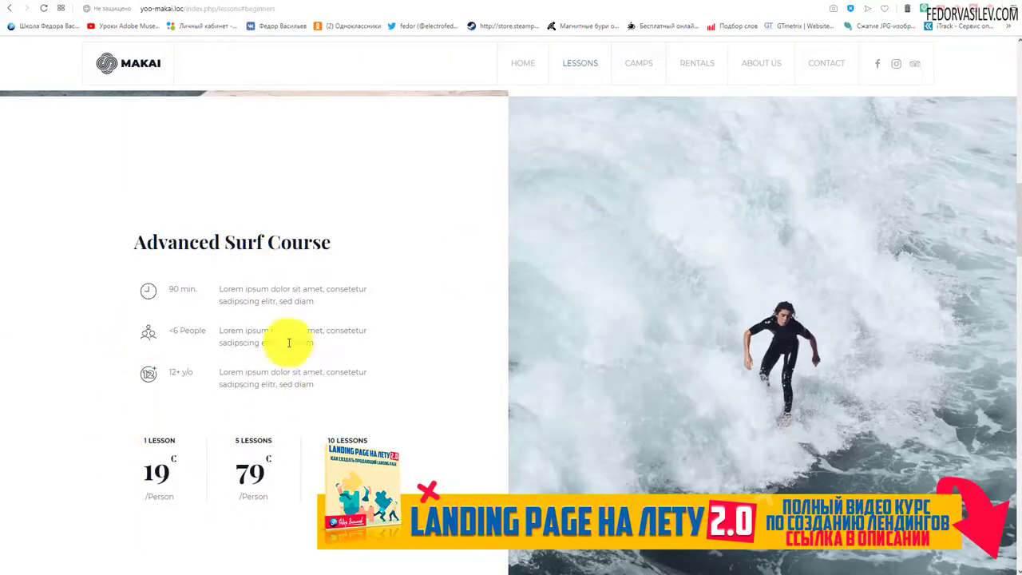
{"action": "scroll", "coordinate": [376, 239], "scroll_direction": "down", "scroll_amount": 10}
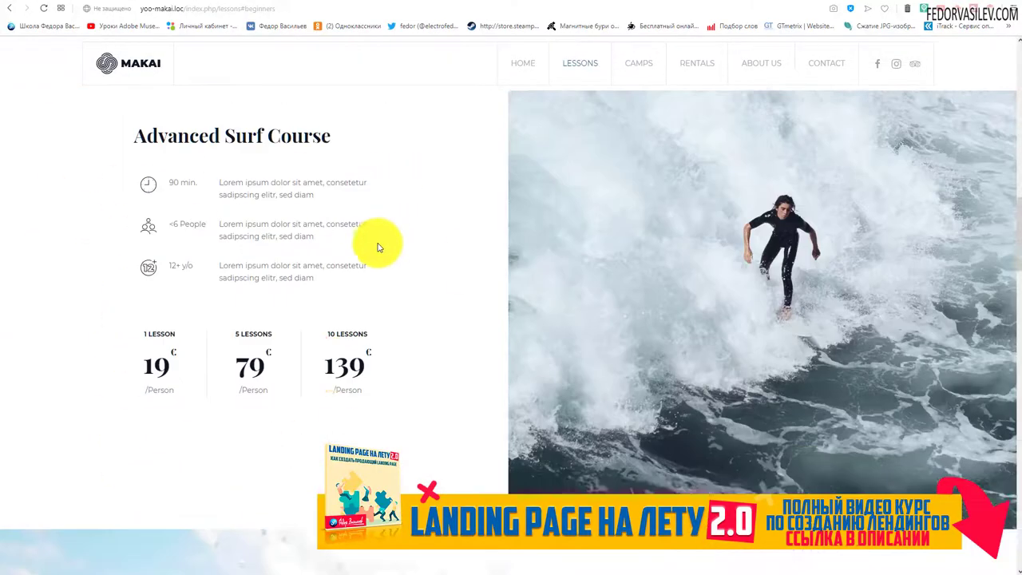
{"action": "scroll", "coordinate": [429, 239], "scroll_direction": "up", "scroll_amount": 9}
{"action": "scroll", "coordinate": [559, 201], "scroll_direction": "up", "scroll_amount": 10}
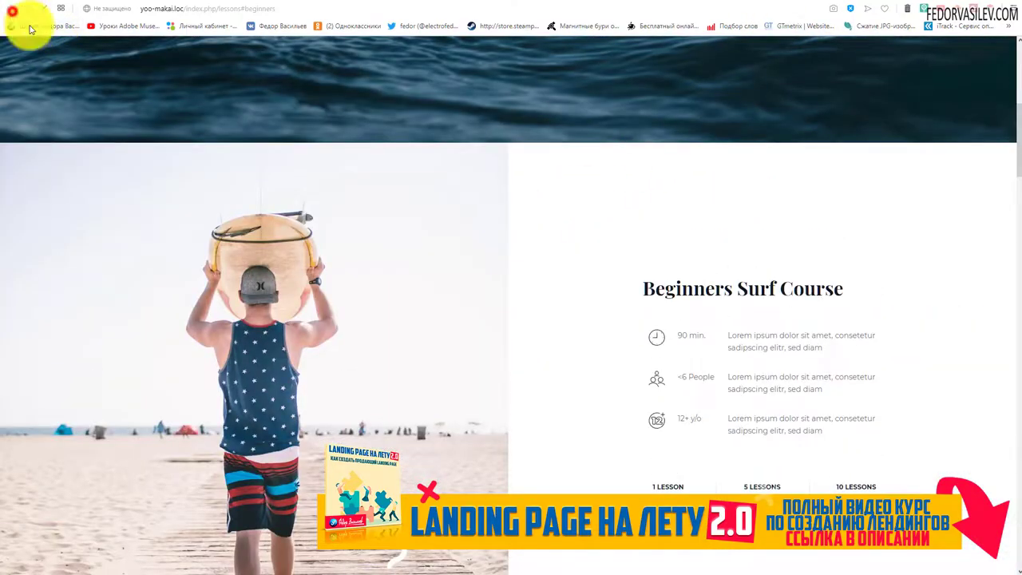
{"action": "left_click", "coordinate": [10, 9]}
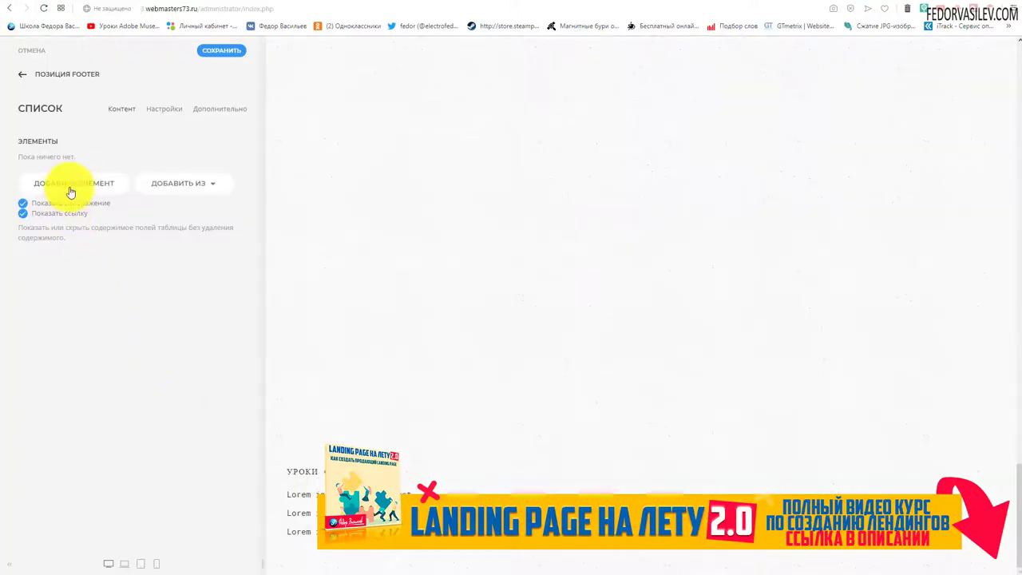
Add a first item to the list under the "УРОКИ СЕРФИНГА" headline
{"action": "left_click", "coordinate": [71, 182]}
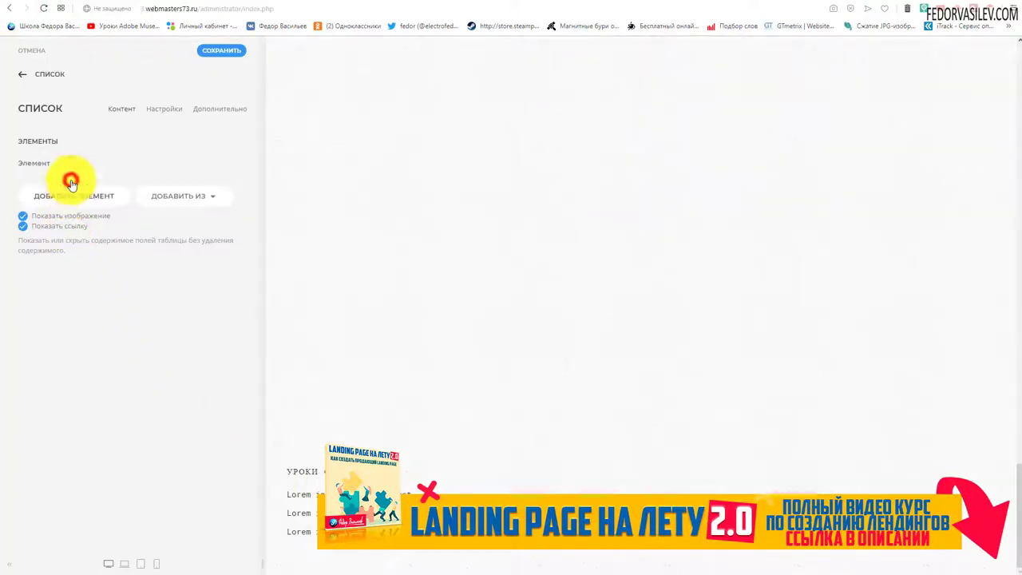